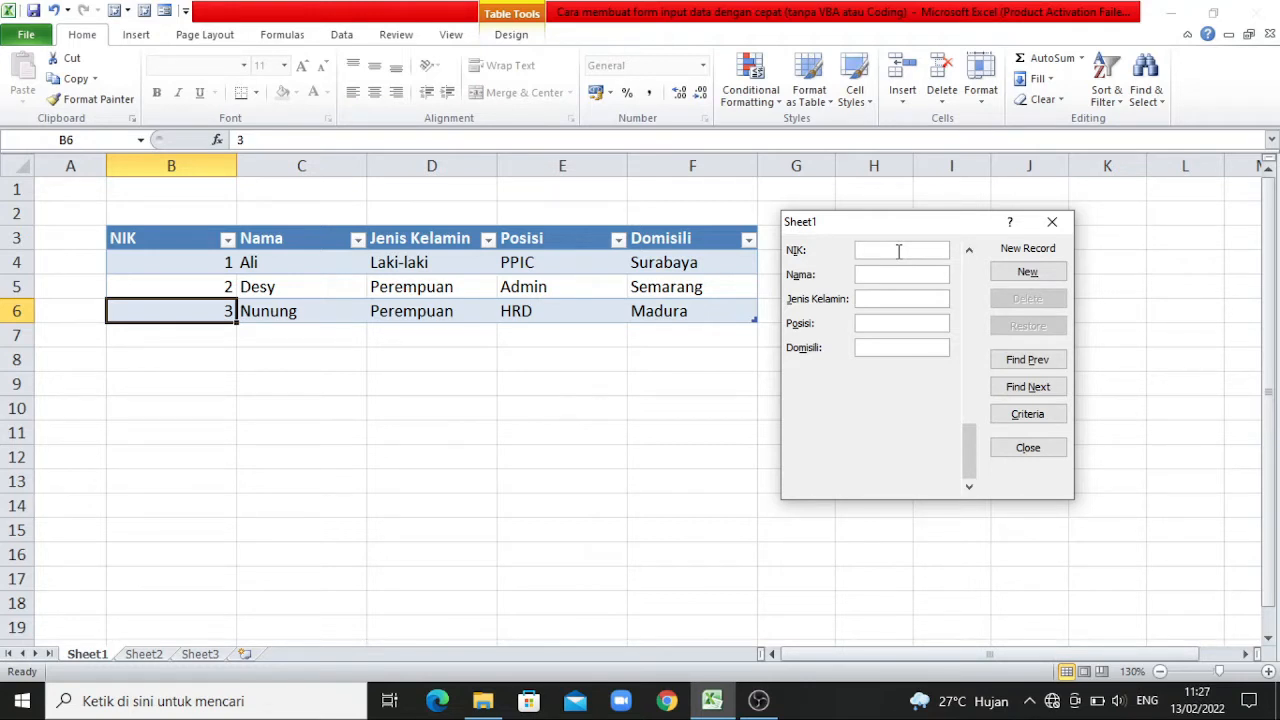
# Add a record through the data form with the employee's NIK and name, Perempuan, Purchasing and Malang, and close the form.
pyautogui.write('4')
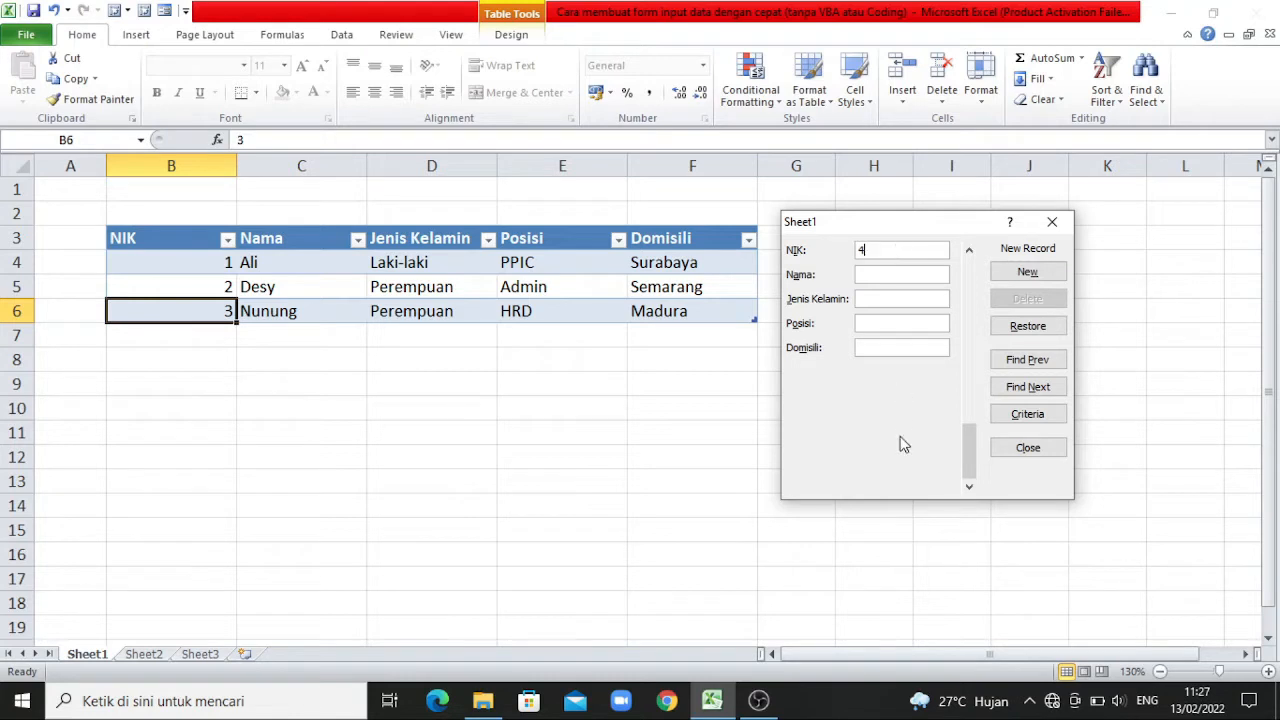
pyautogui.press('Tab')
pyautogui.write('Mira')
pyautogui.write('Peremp')
pyautogui.write('uan')
pyautogui.write('Purchasi')
pyautogui.write('ng')
pyautogui.write('Malang')
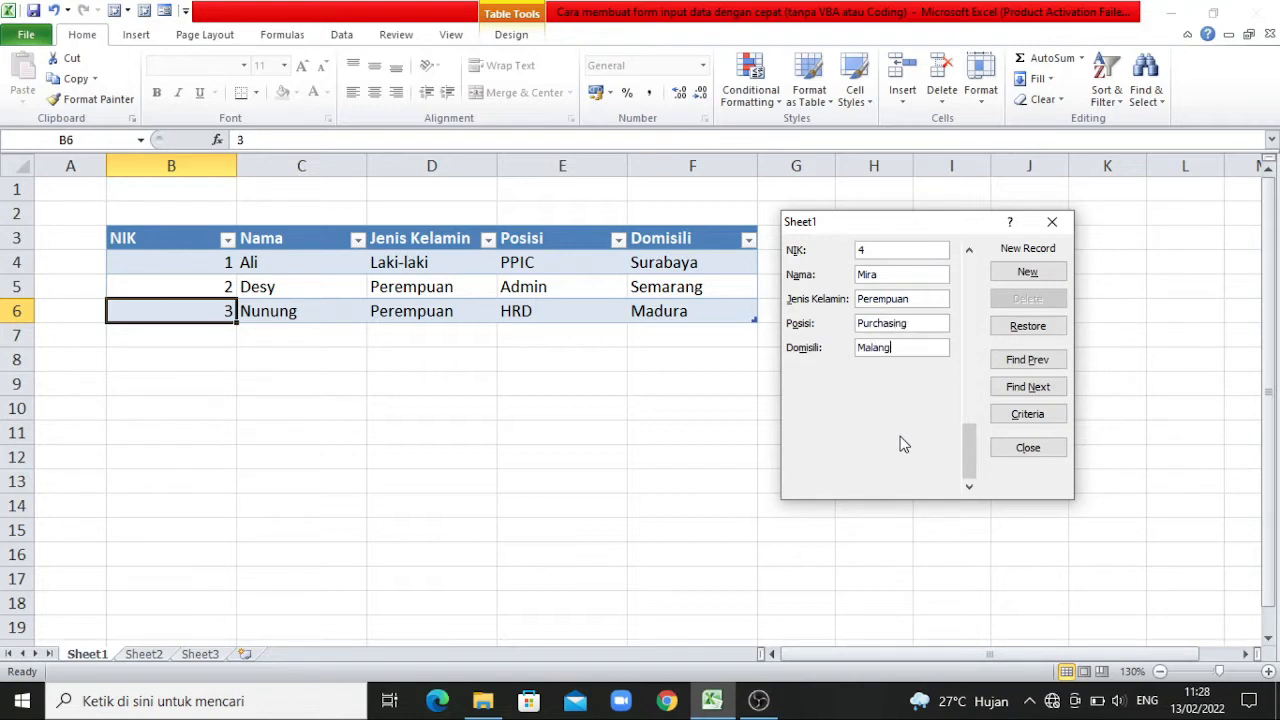
pyautogui.press('Return')
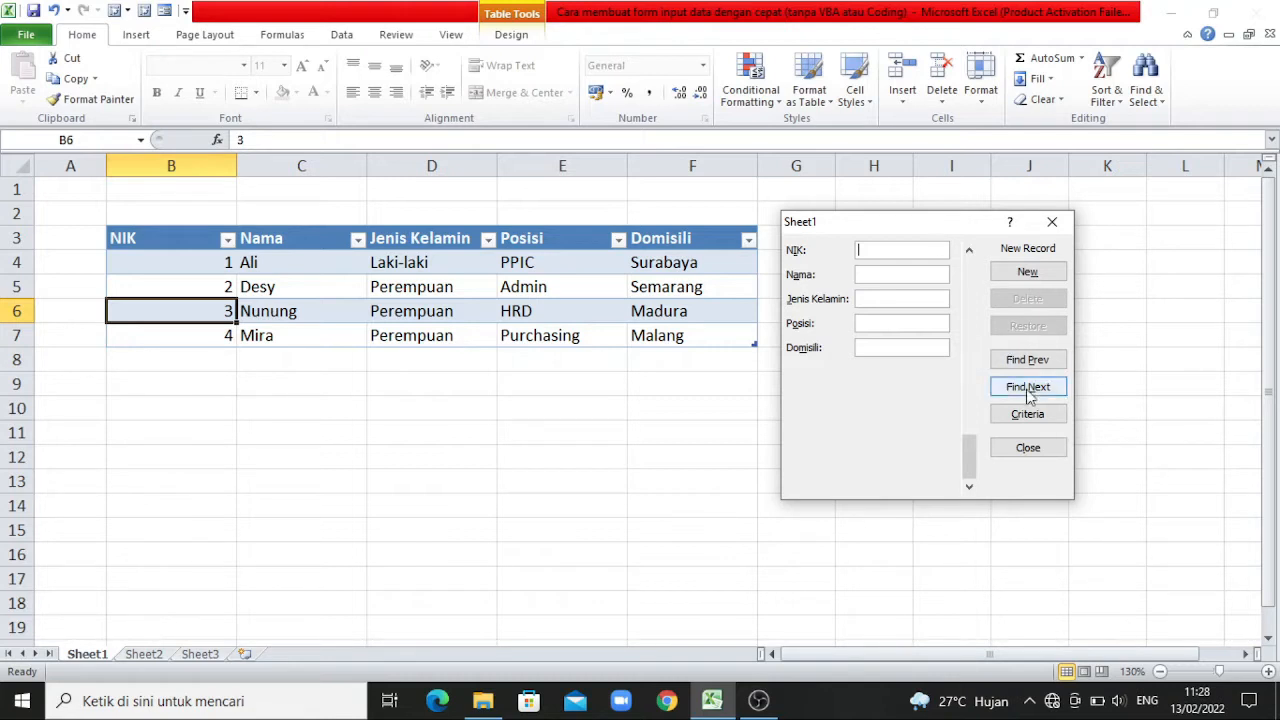
pyautogui.click(1030, 448)
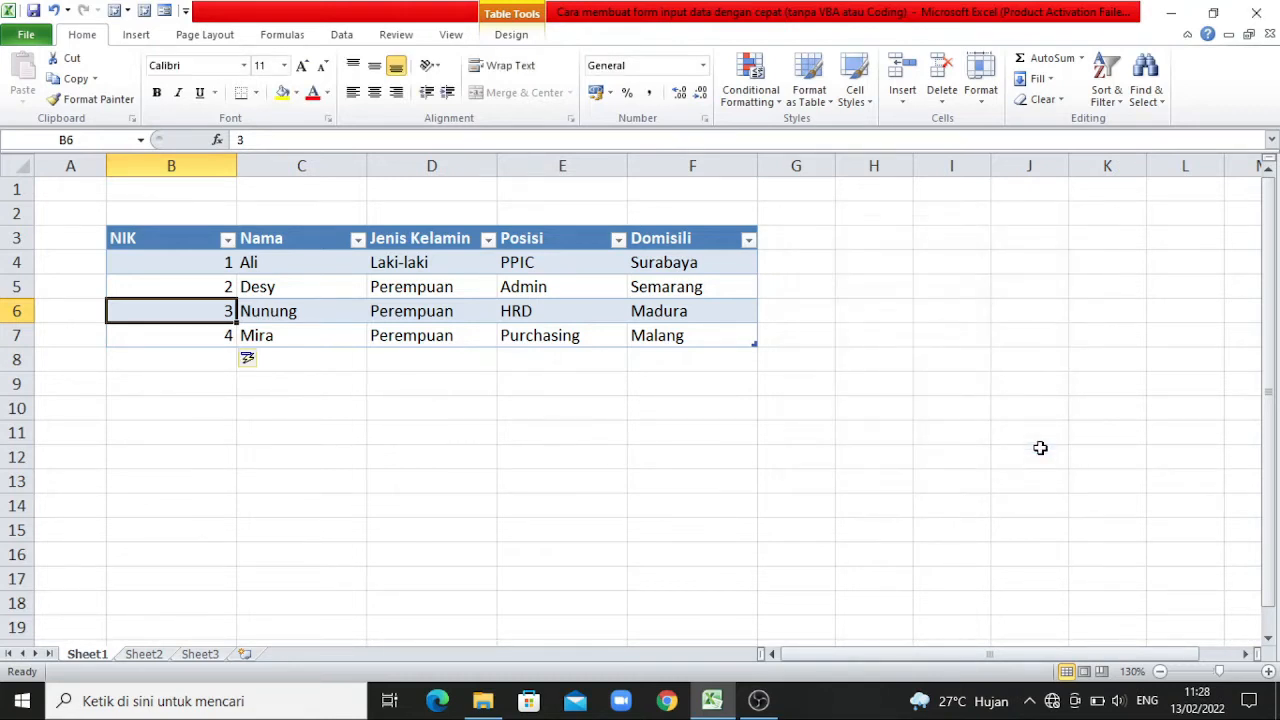
# Switch to Sheet2 and select cell B4.
pyautogui.click(150, 657)
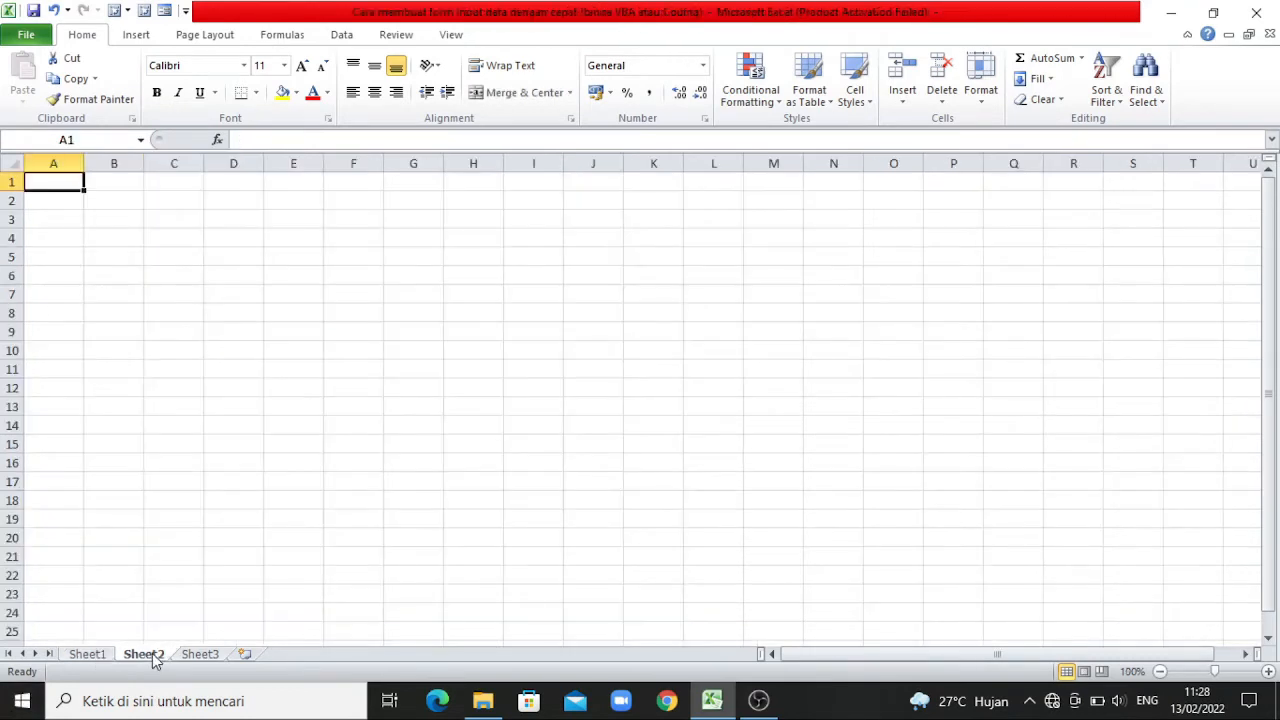
pyautogui.click(149, 253)
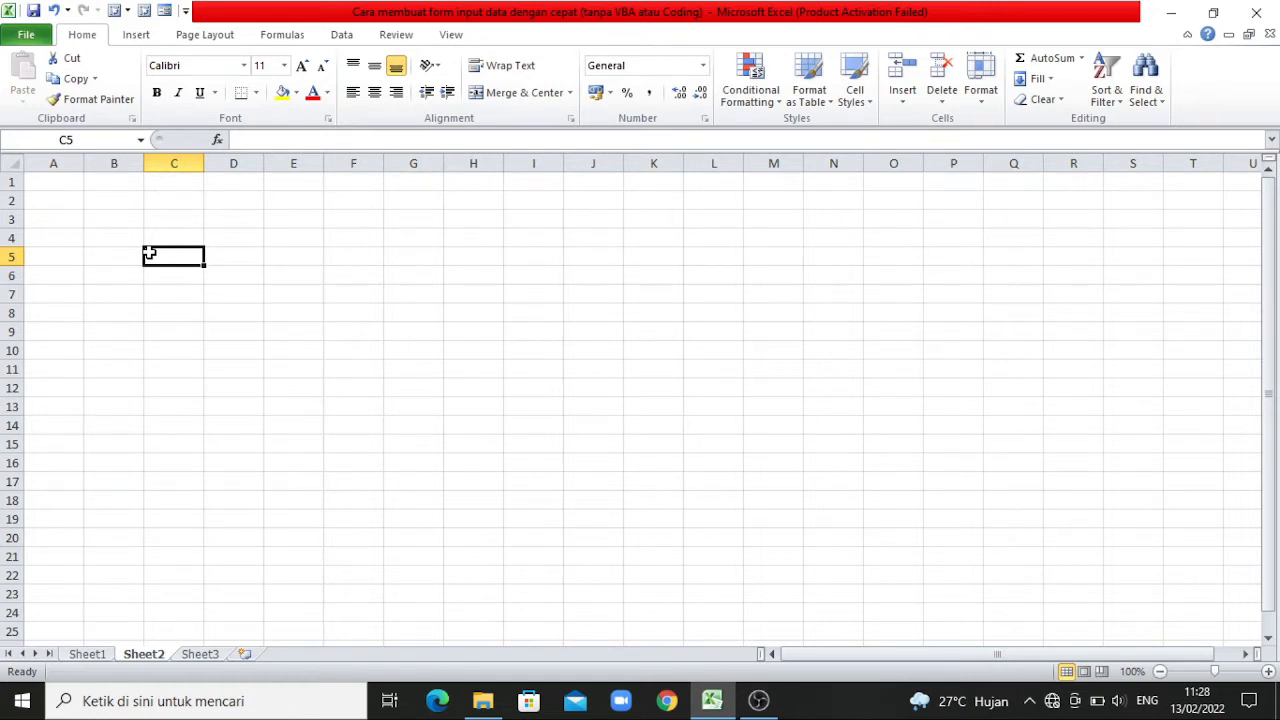
pyautogui.click(127, 238)
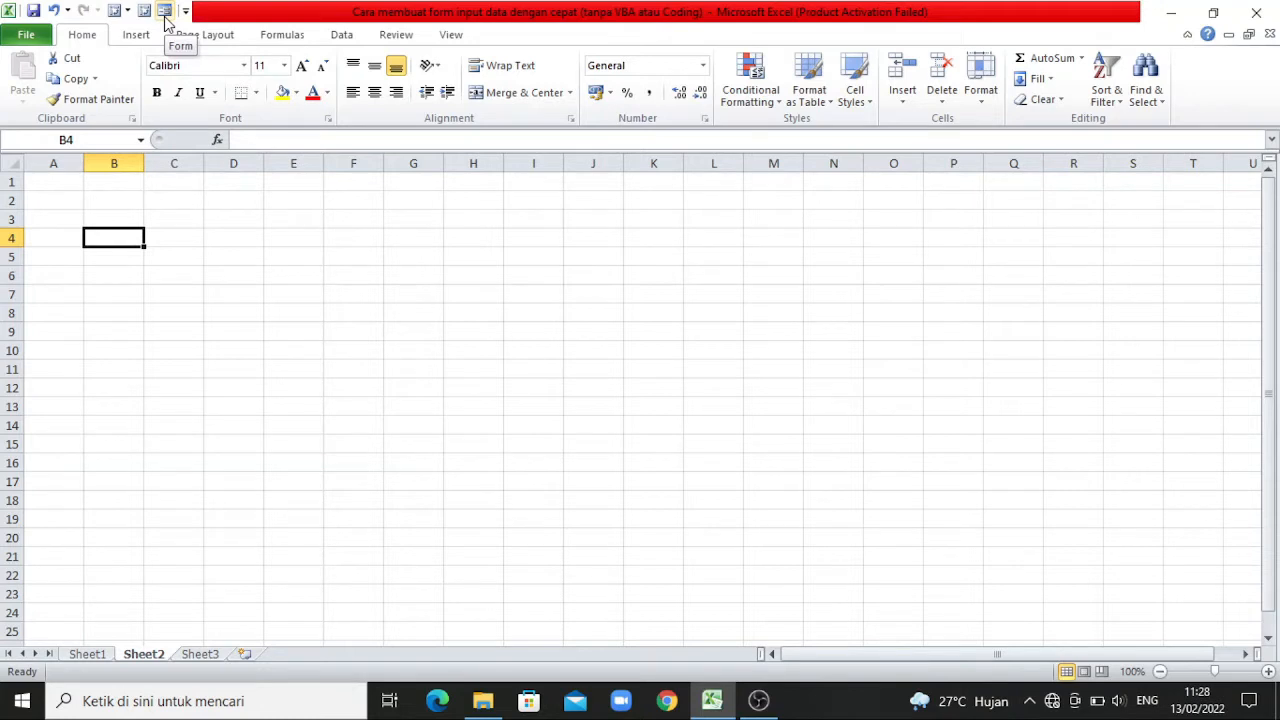
# Locate the Form command among the Commands Not in the Ribbon in the Quick Access Toolbar options, leaving the settings unsaved.
pyautogui.click(30, 36)
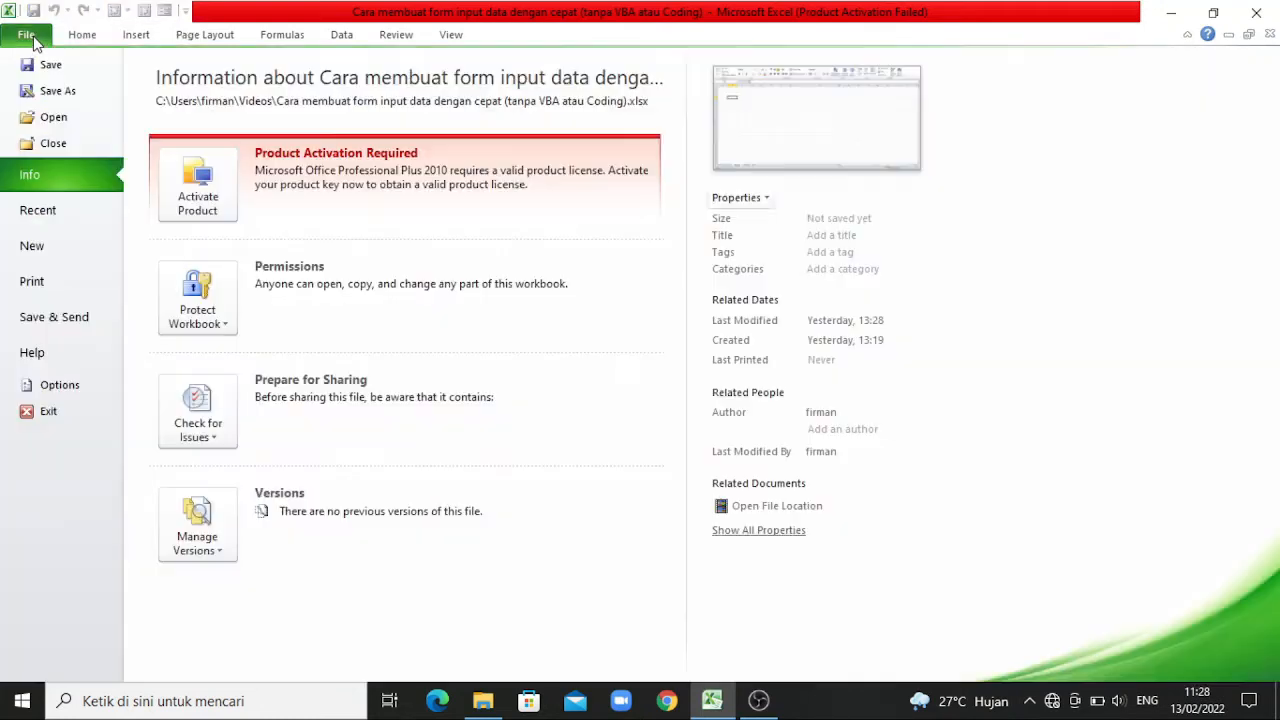
pyautogui.click(61, 388)
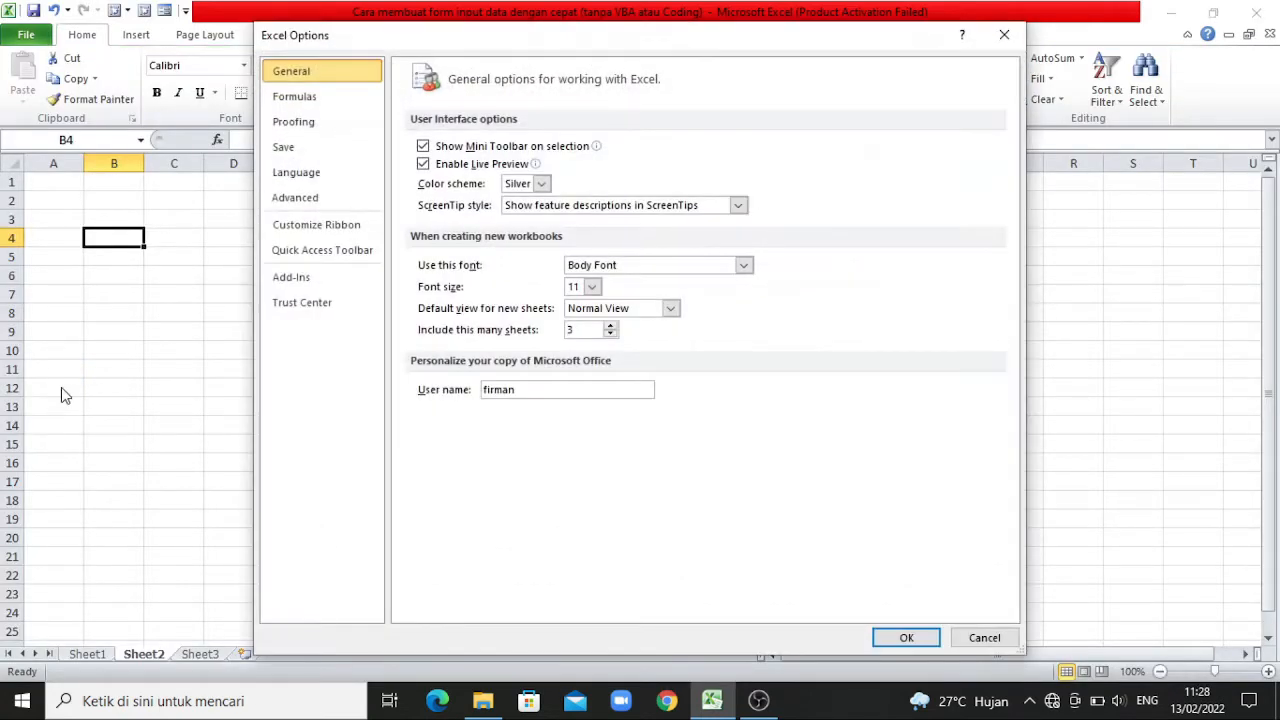
pyautogui.click(369, 256)
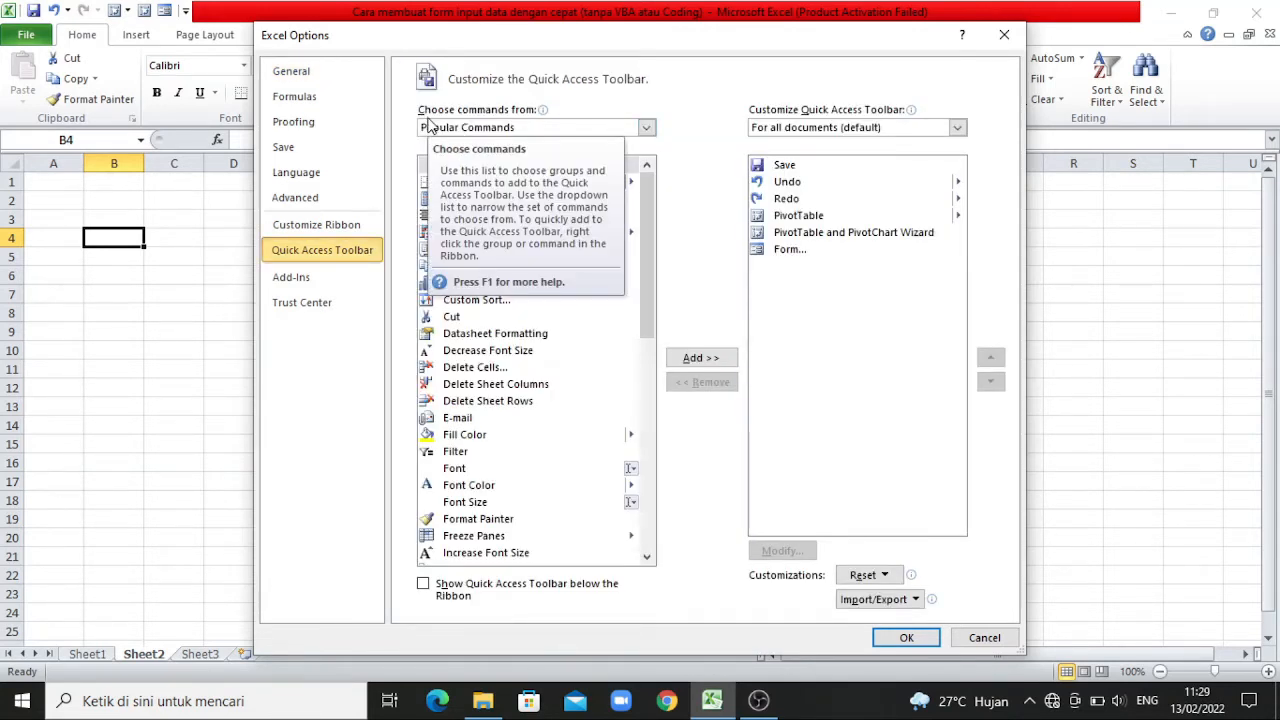
pyautogui.click(540, 128)
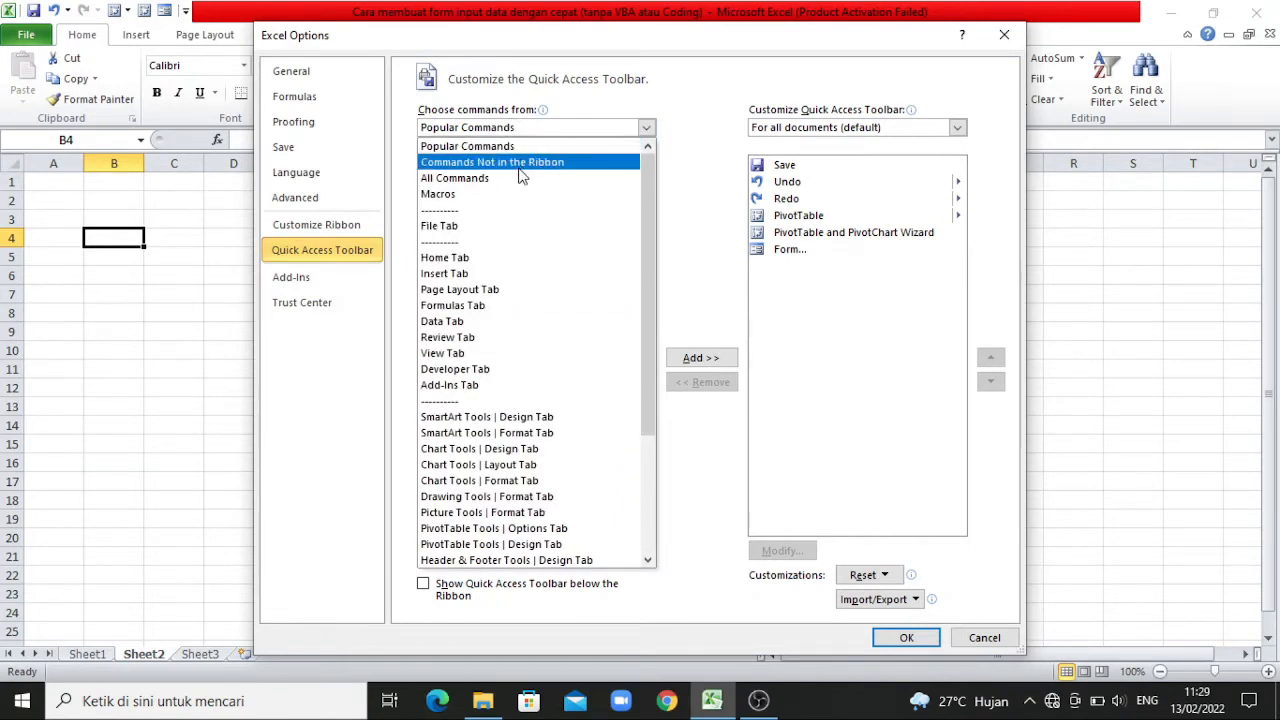
pyautogui.click(519, 166)
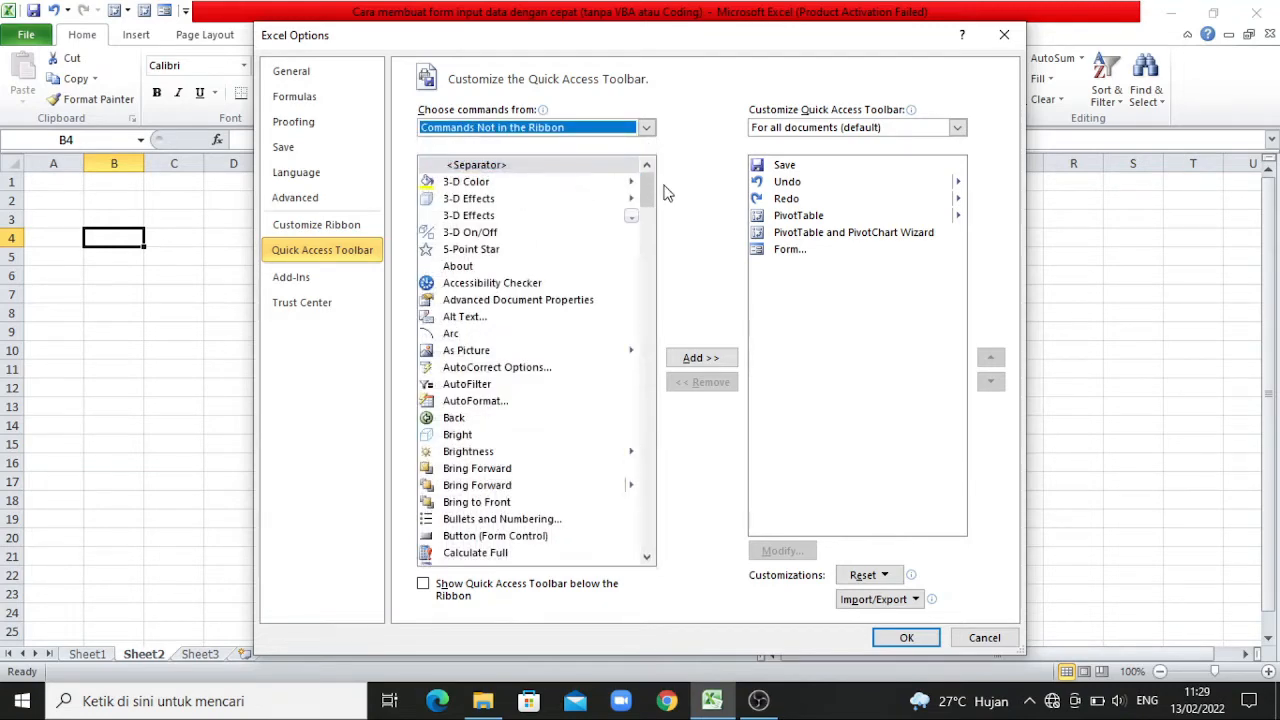
pyautogui.moveTo(648, 195); pyautogui.dragTo(648, 296)
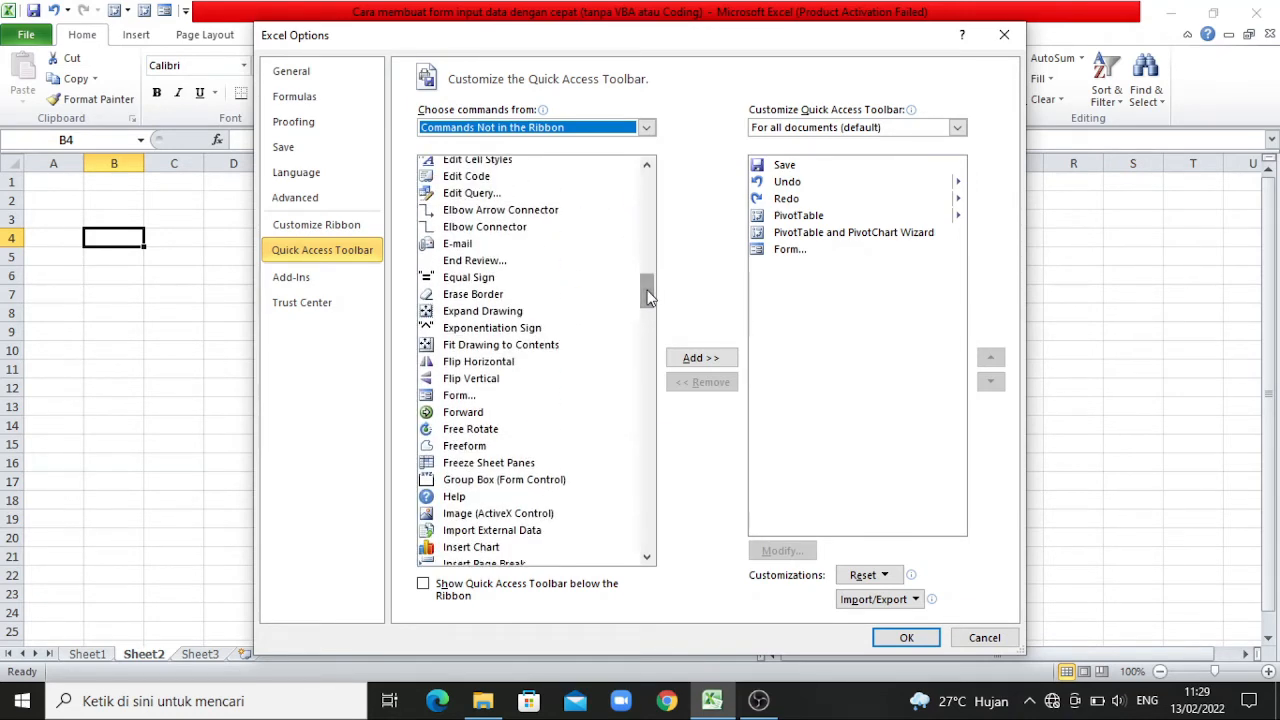
pyautogui.click(465, 396)
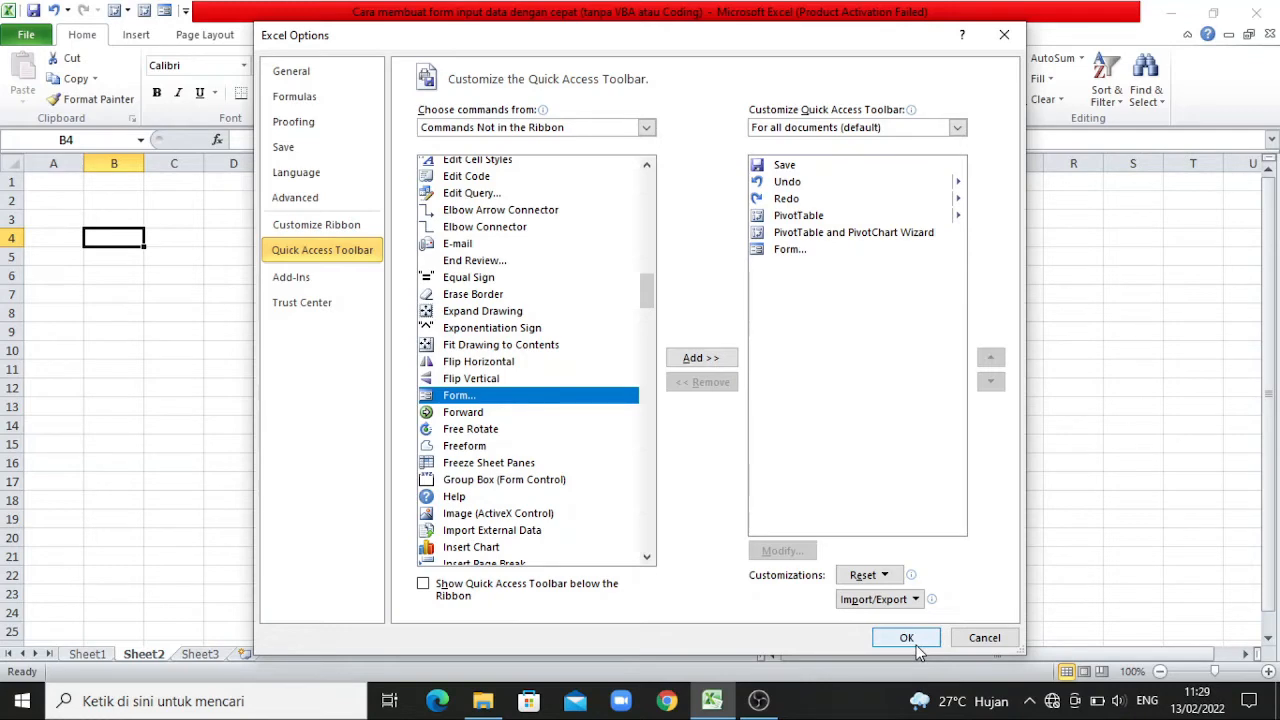
pyautogui.click(984, 638)
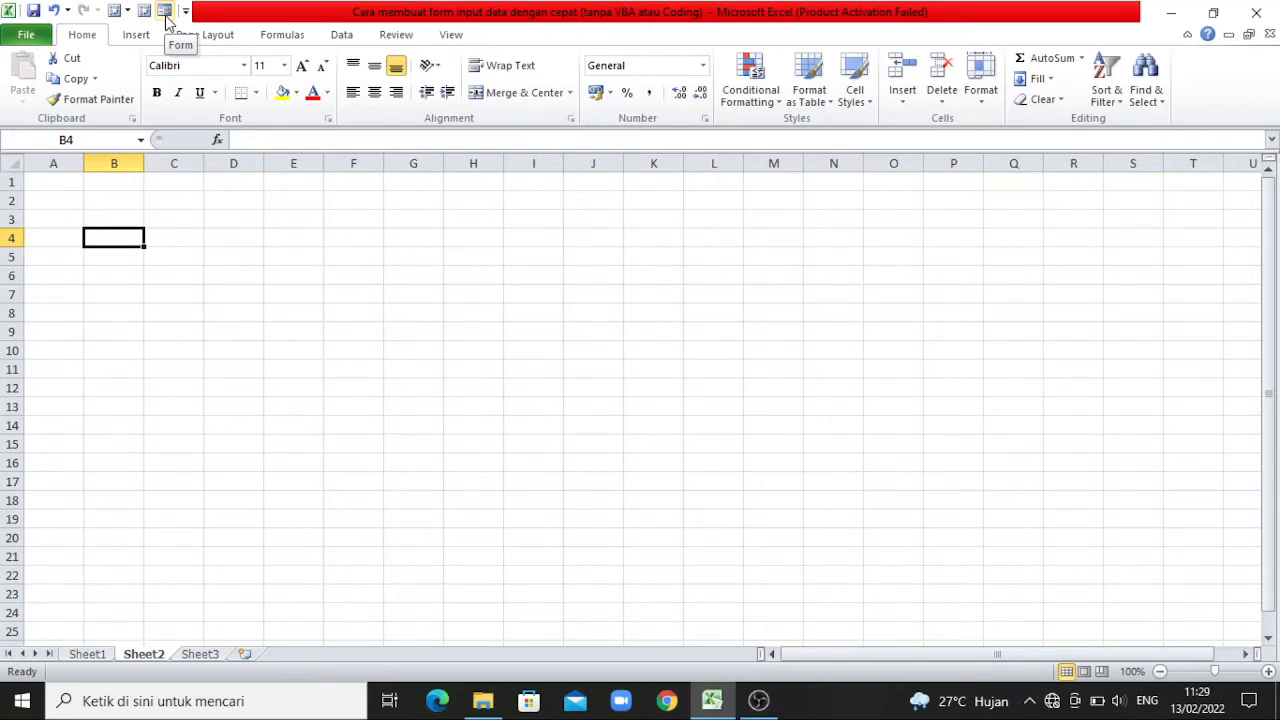
# Enter the headers NIK, Nama, Jenis Kelamin, Posisi and Domisili in cells B4 to F4 of Sheet2.
pyautogui.click(185, 226)
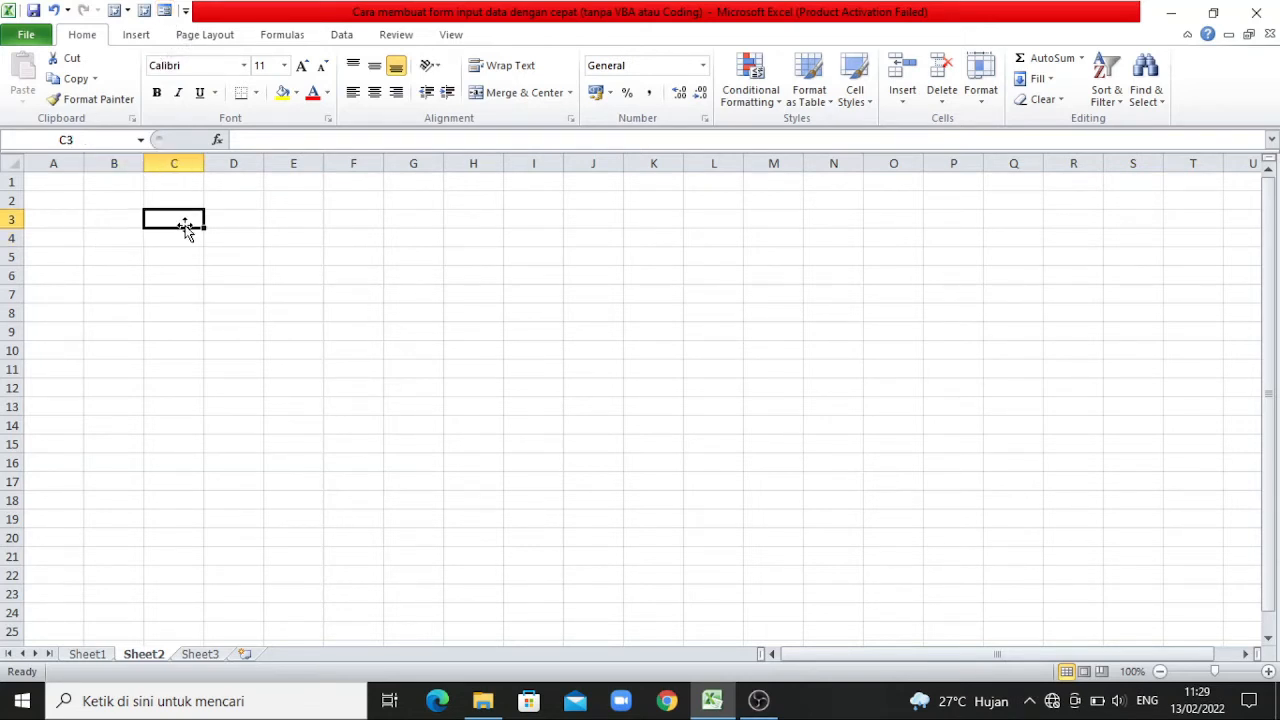
pyautogui.click(127, 221)
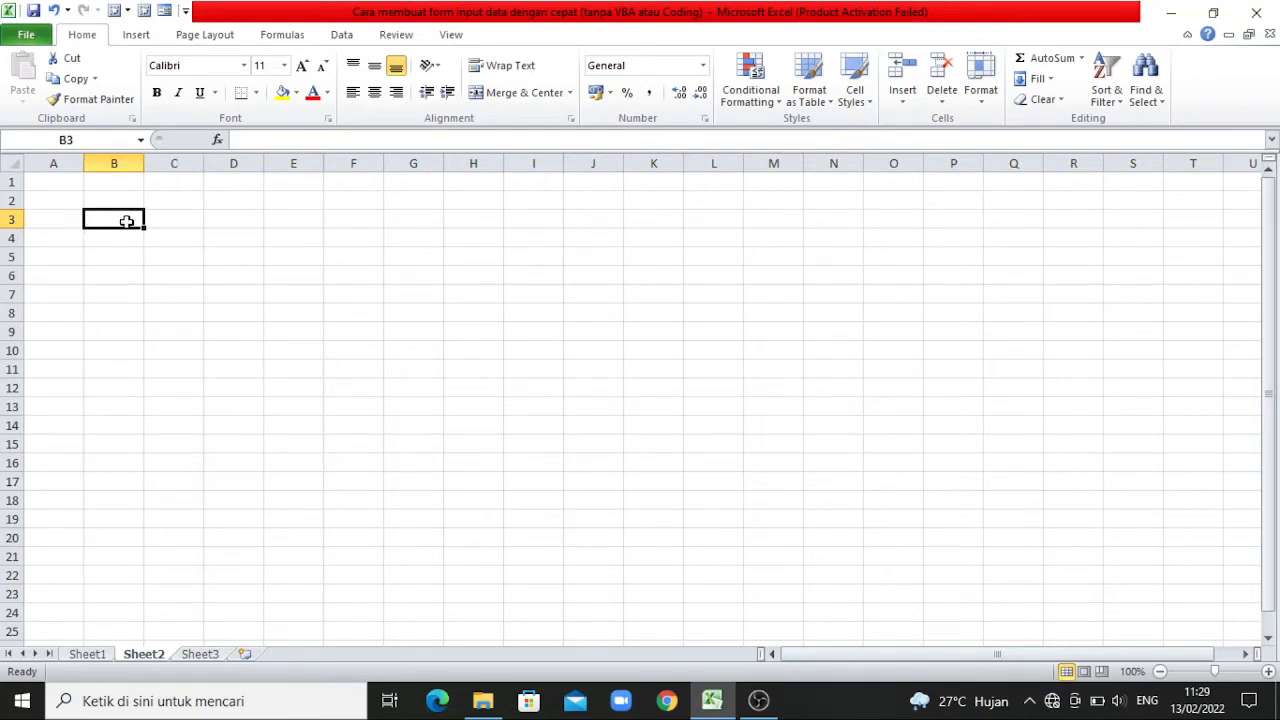
pyautogui.press('Down')
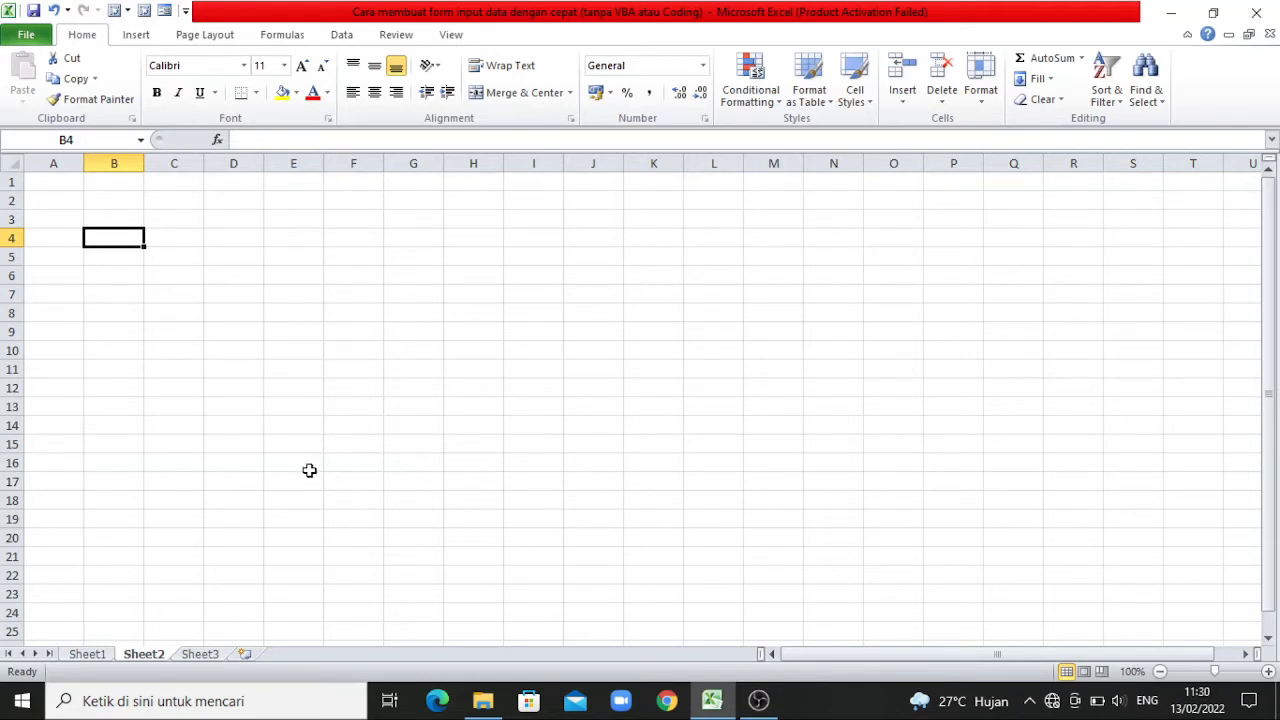
pyautogui.write('NIK')
pyautogui.press('Tab')
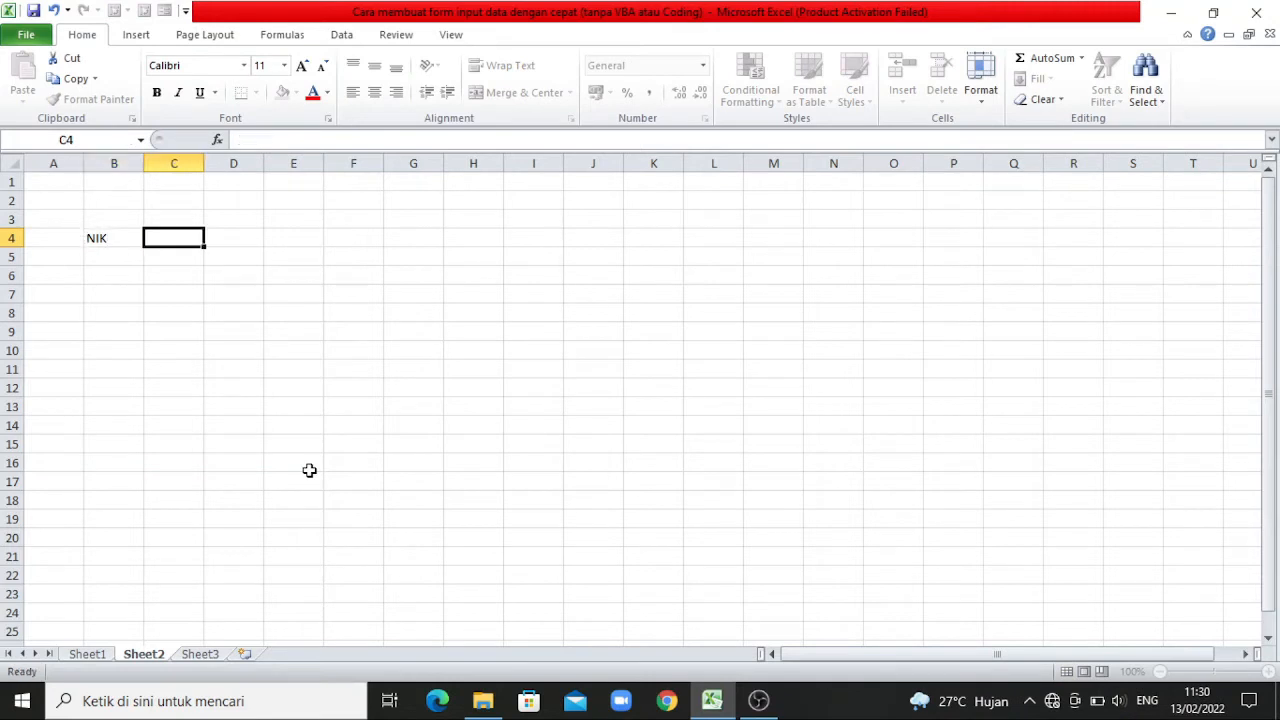
pyautogui.write('Nama')
pyautogui.press('Tab')
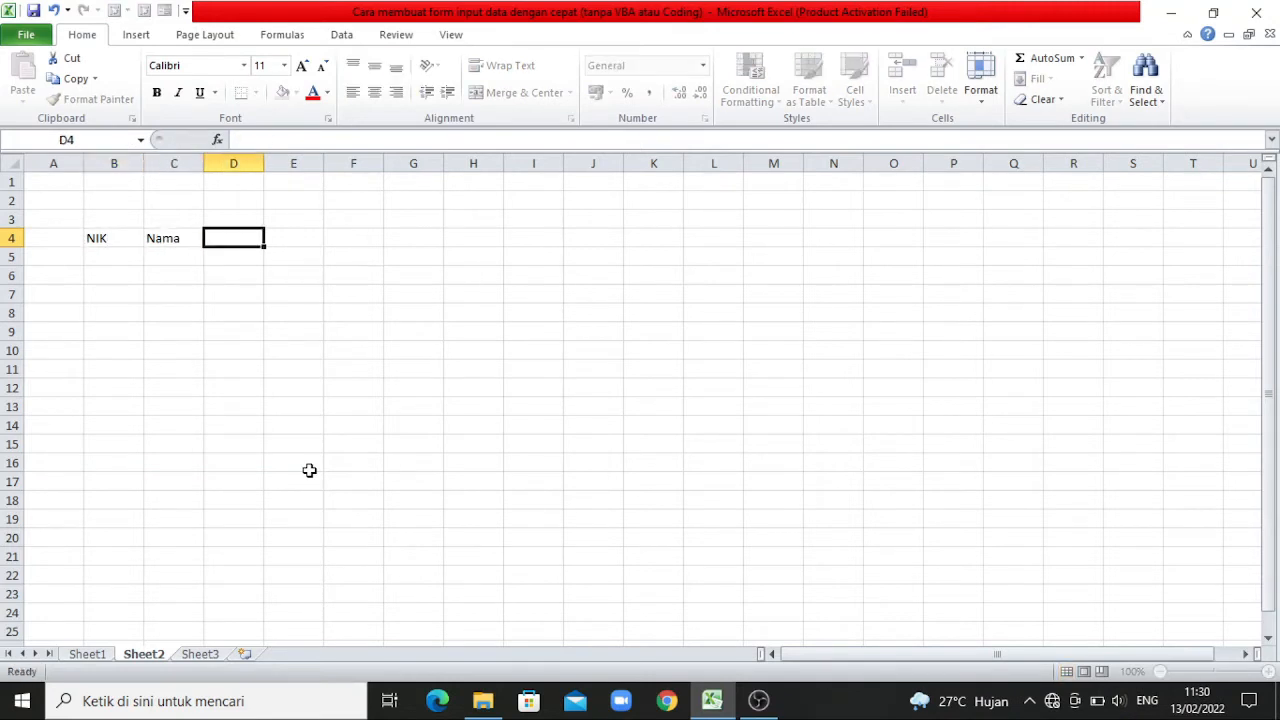
pyautogui.write('Jen')
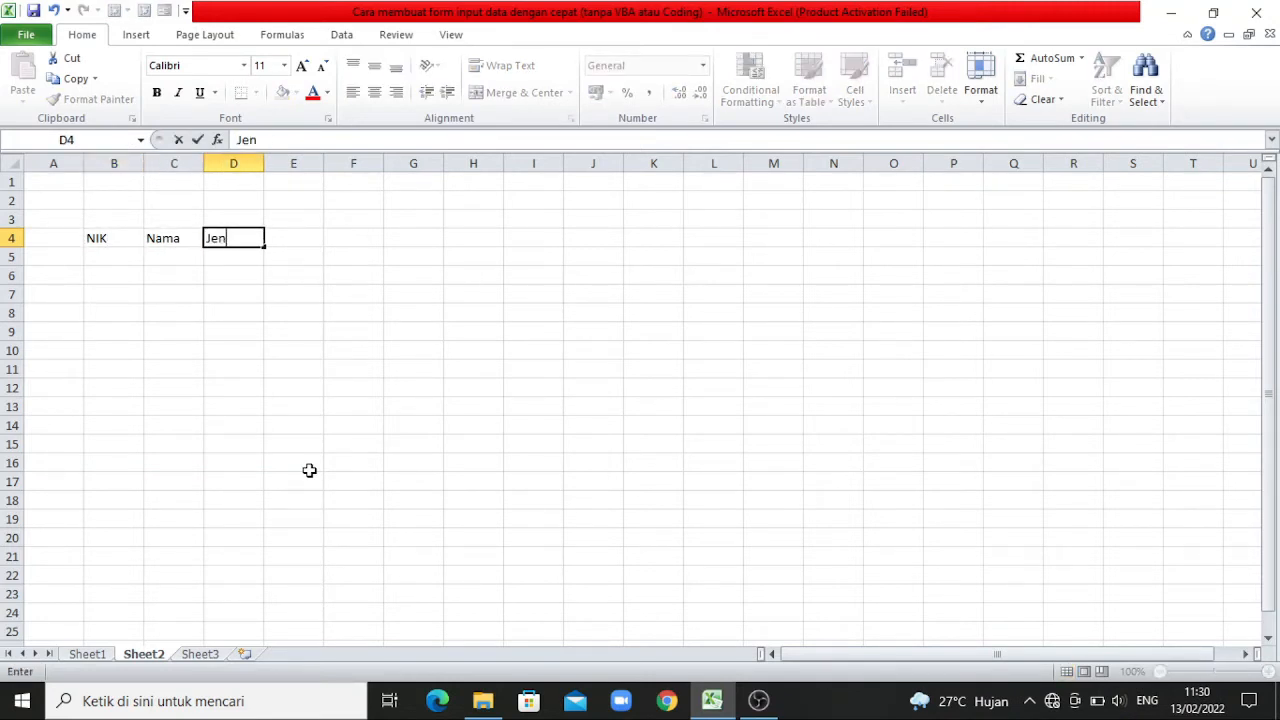
pyautogui.write('is Kelamin')
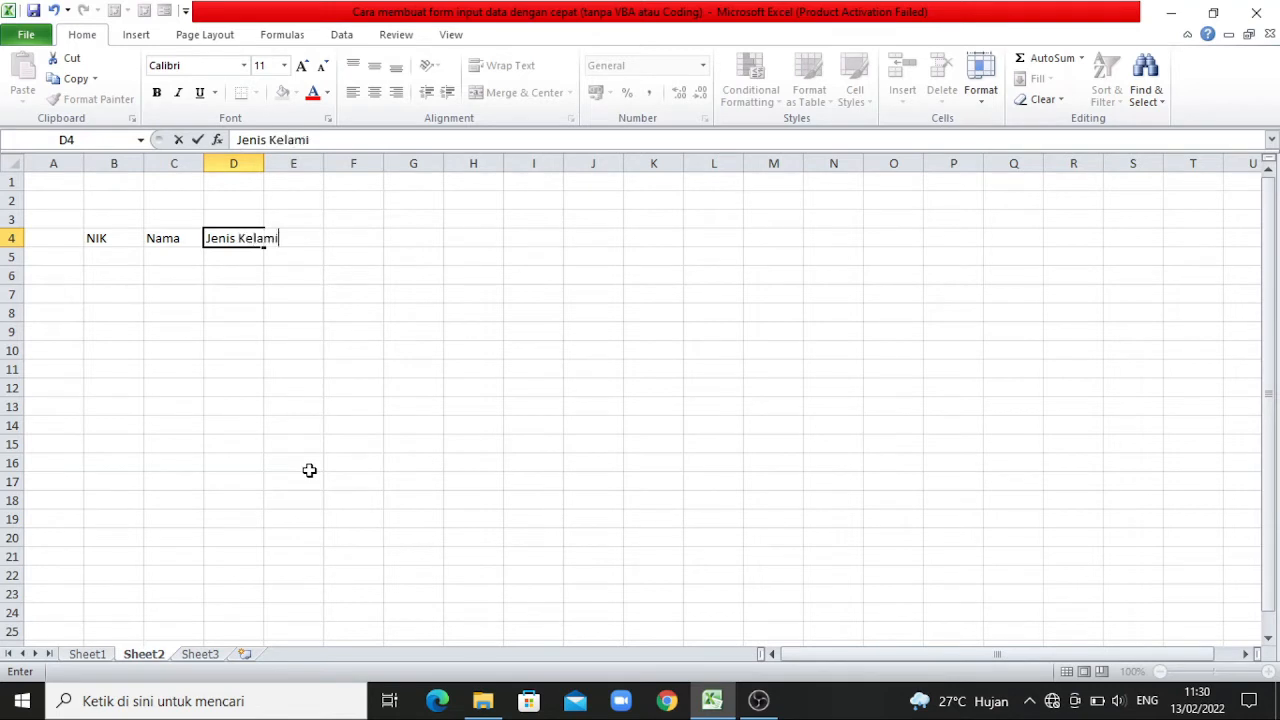
pyautogui.press('Tab')
pyautogui.write('Posisi')
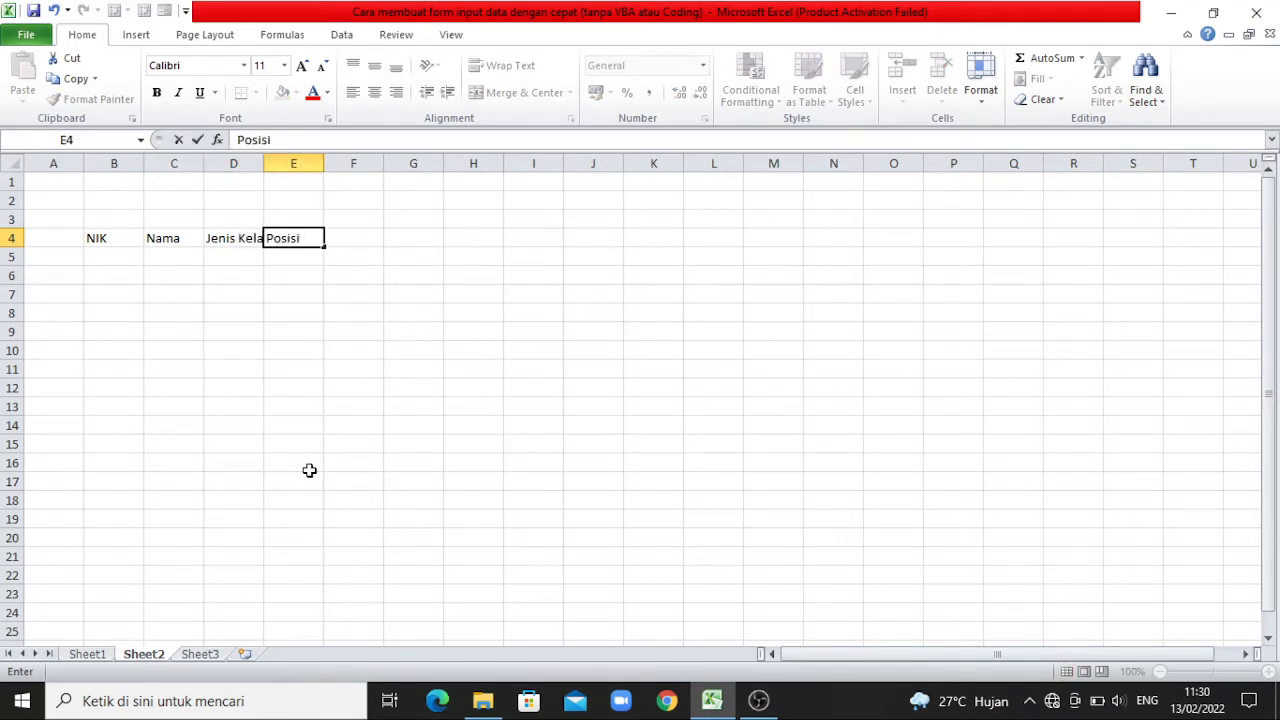
pyautogui.press('Tab')
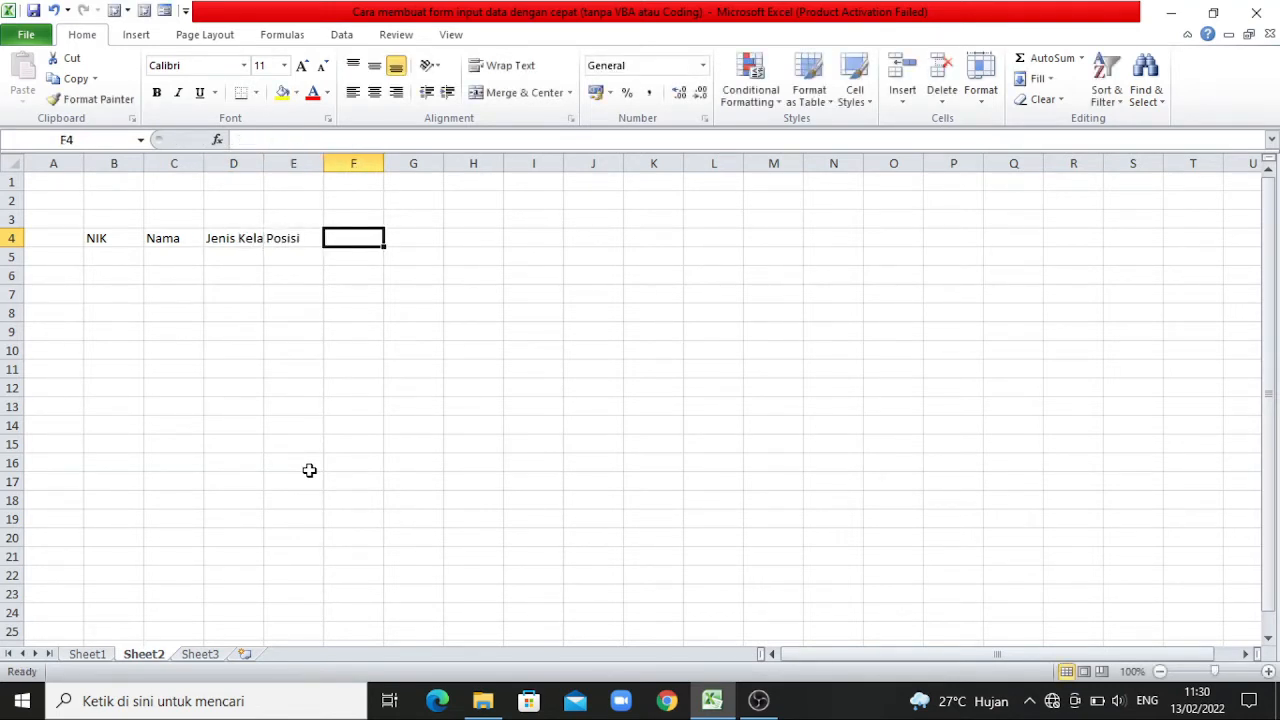
pyautogui.write('Domis')
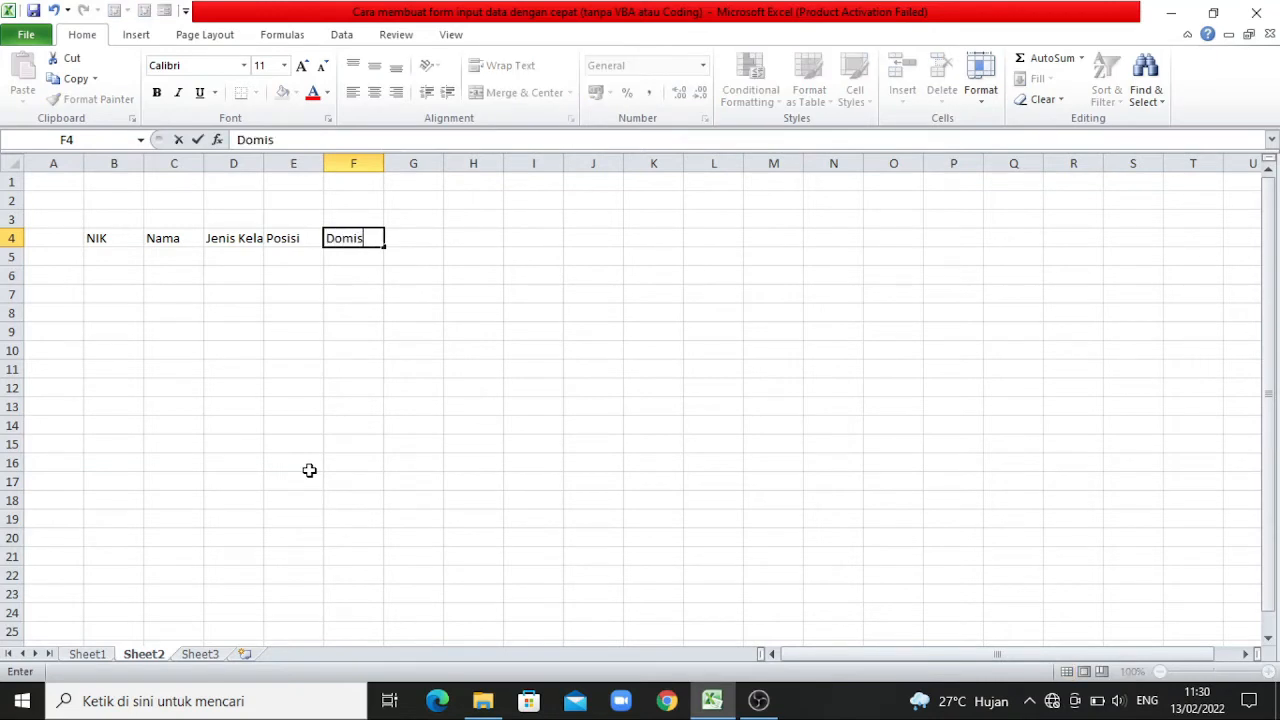
pyautogui.write('ili')
pyautogui.click(316, 370)
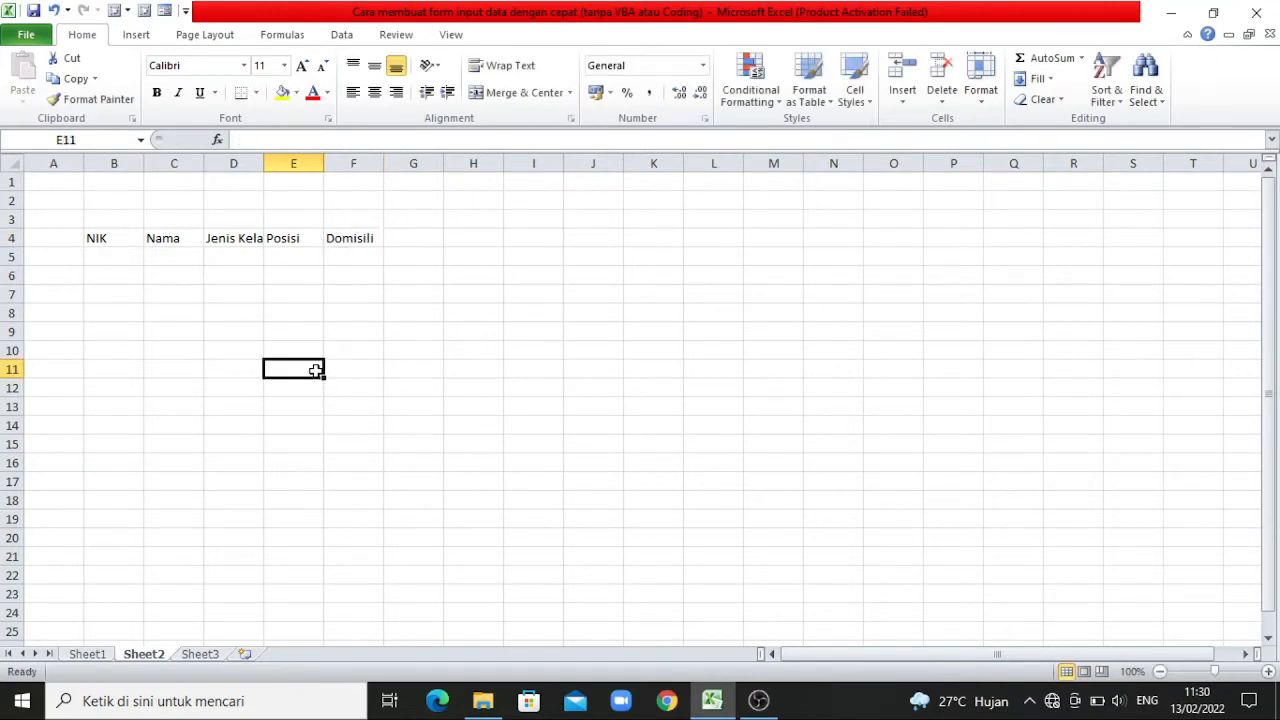
# Widen columns B through F equally so that the Jenis Kelamin header fits its cell.
pyautogui.click(1268, 671)
pyautogui.click(1268, 671)
pyautogui.click(1268, 671)
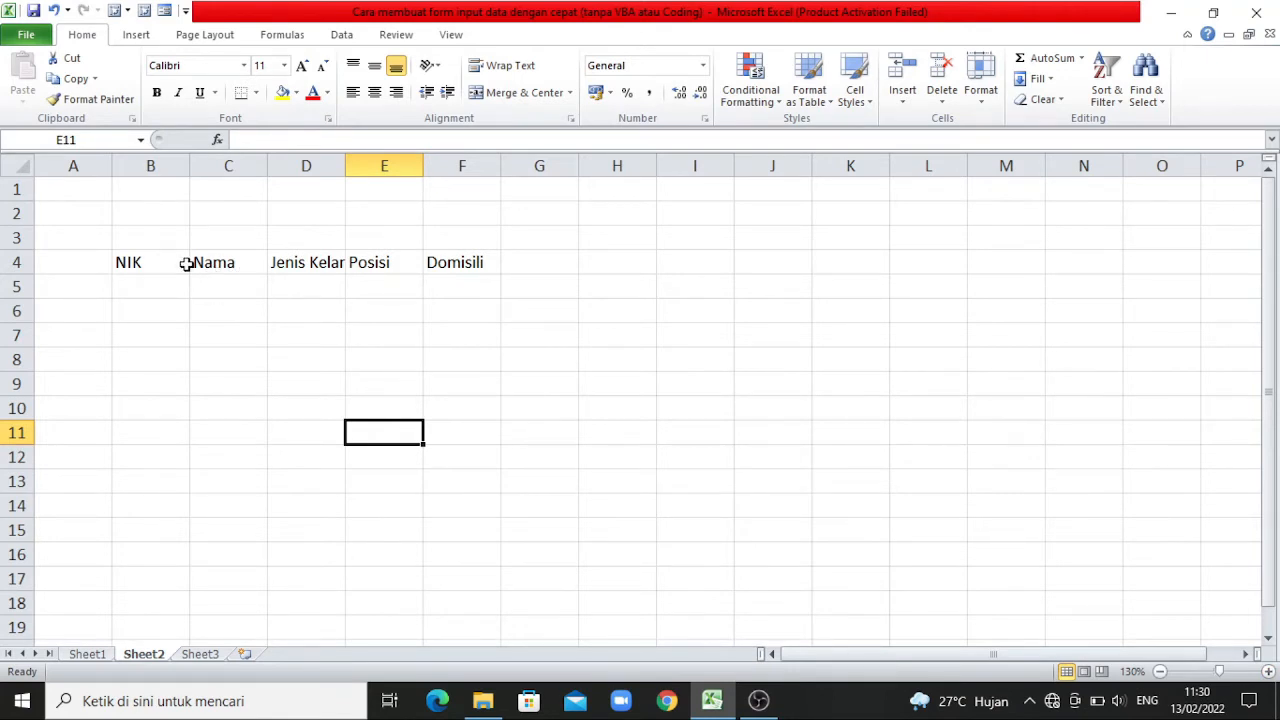
pyautogui.click(143, 165)
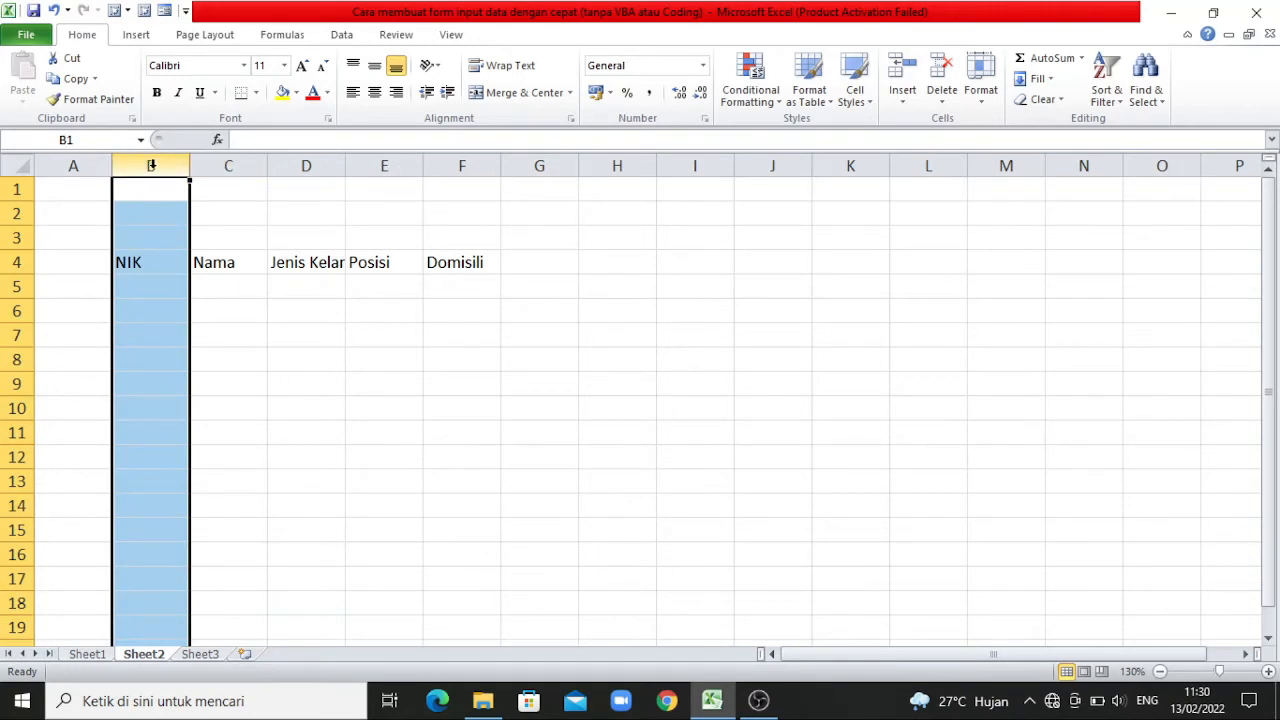
pyautogui.moveTo(151, 165); pyautogui.dragTo(463, 165)
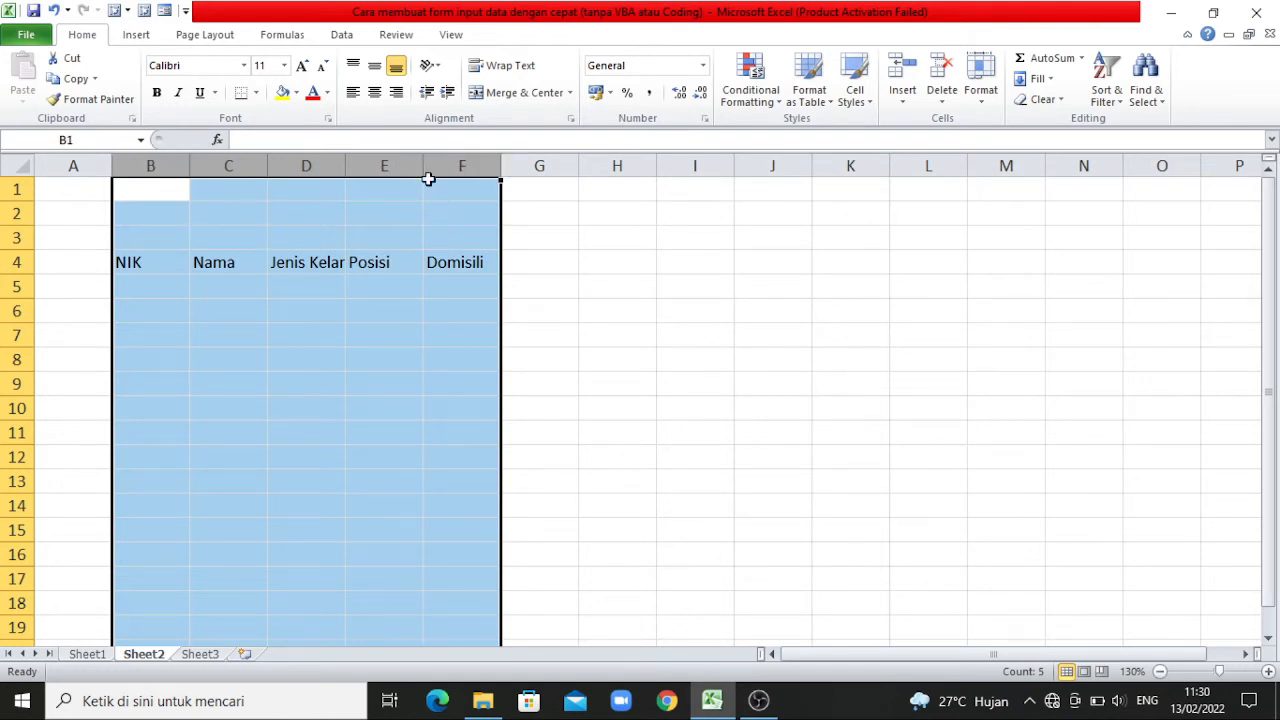
pyautogui.moveTo(421, 163); pyautogui.dragTo(452, 163)
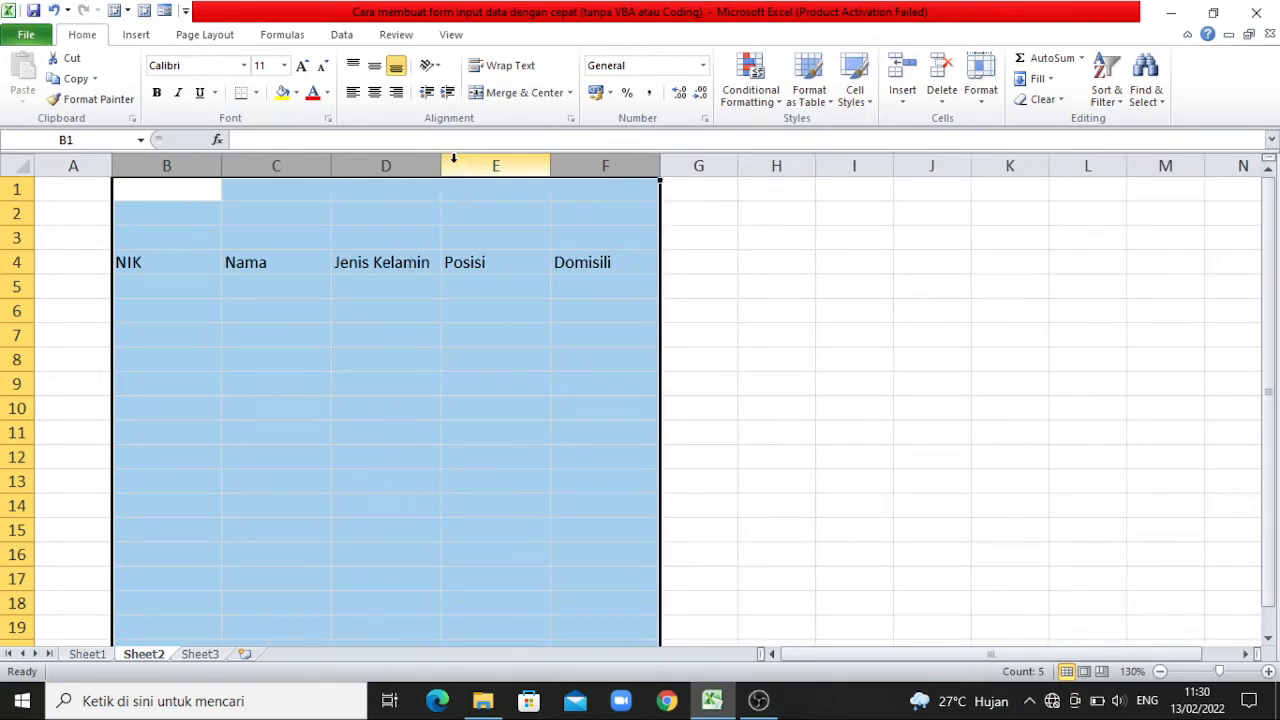
# Format the header range B4:F4 as a table with headers, using Table Style Medium 2.
pyautogui.click(444, 259)
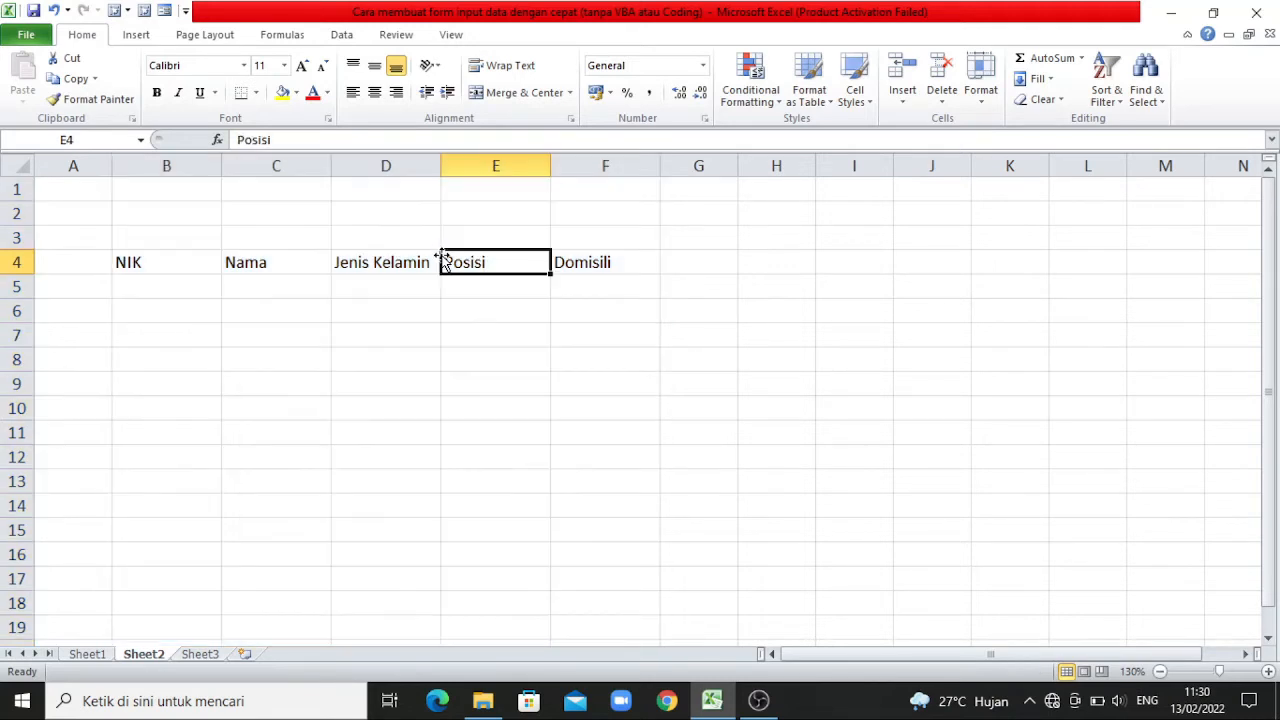
pyautogui.click(176, 262)
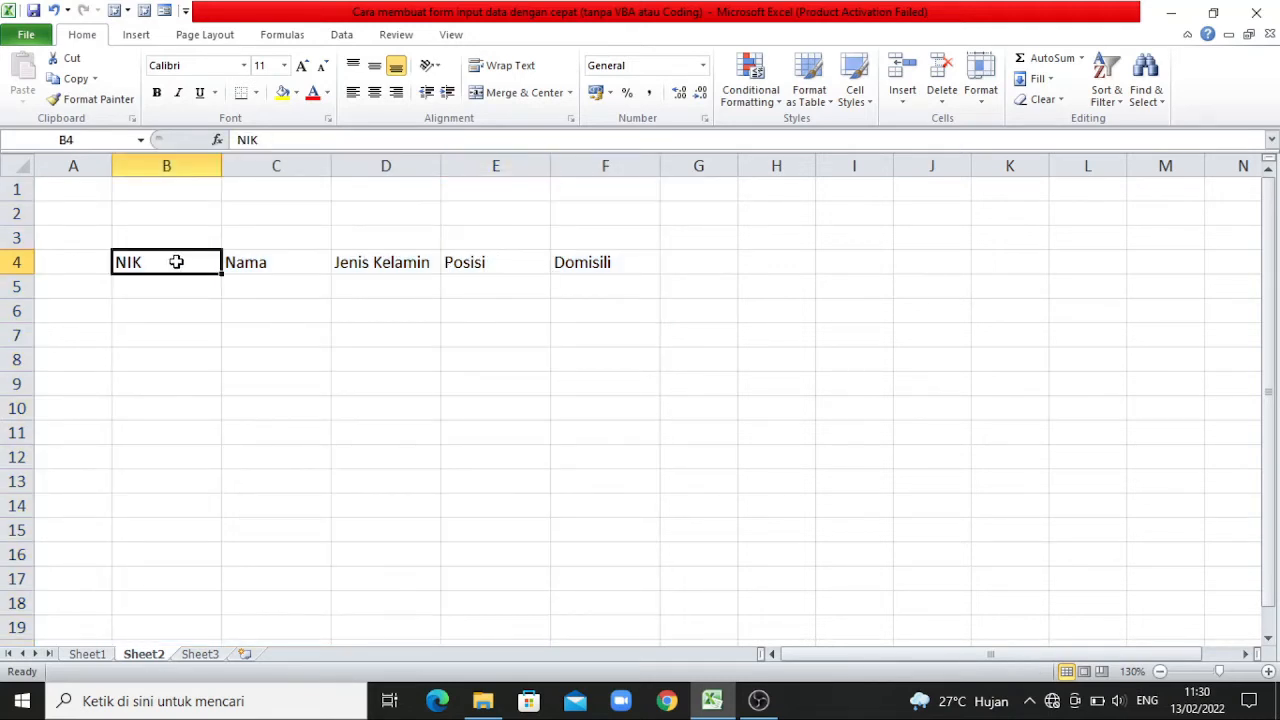
pyautogui.moveTo(176, 262); pyautogui.dragTo(581, 263)
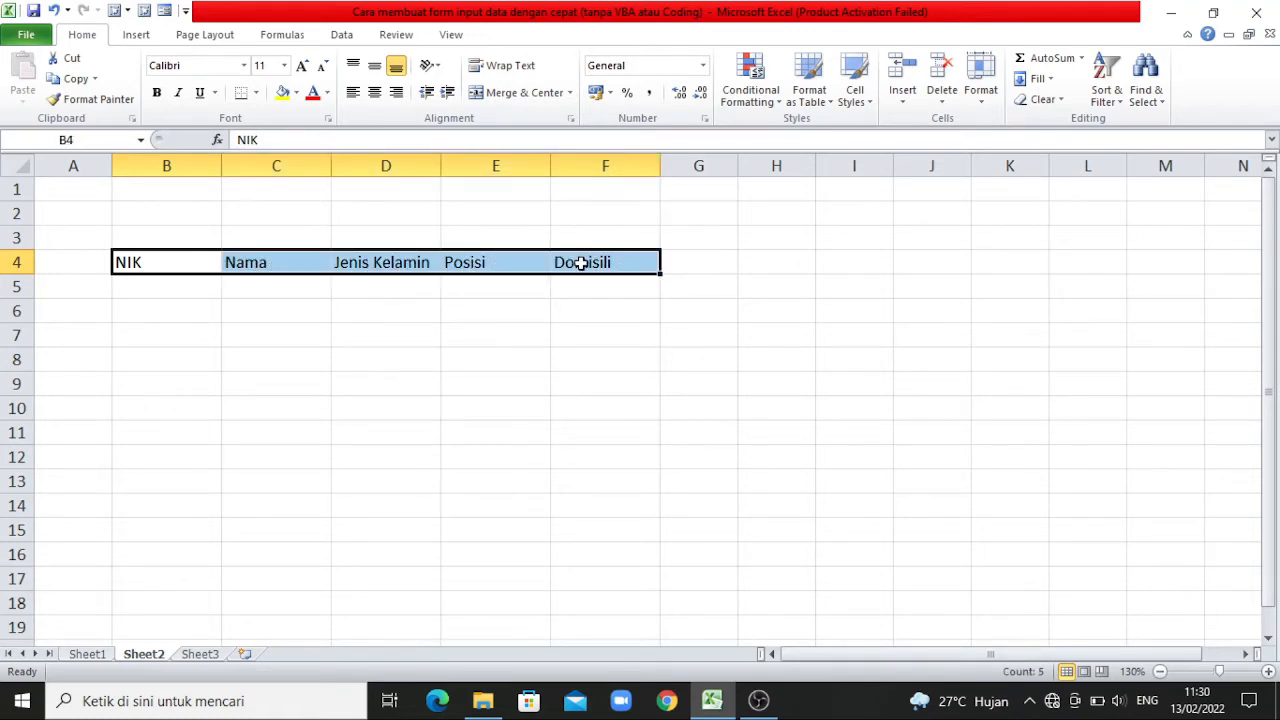
pyautogui.click(819, 100)
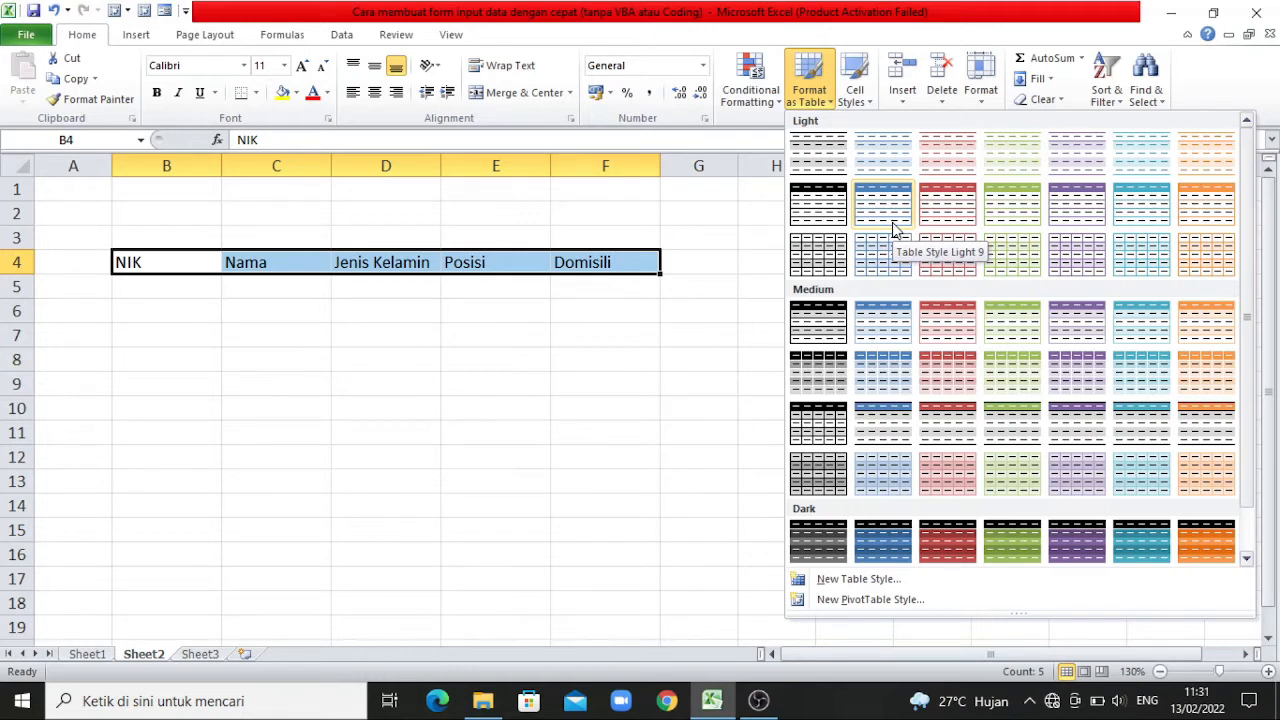
pyautogui.click(884, 320)
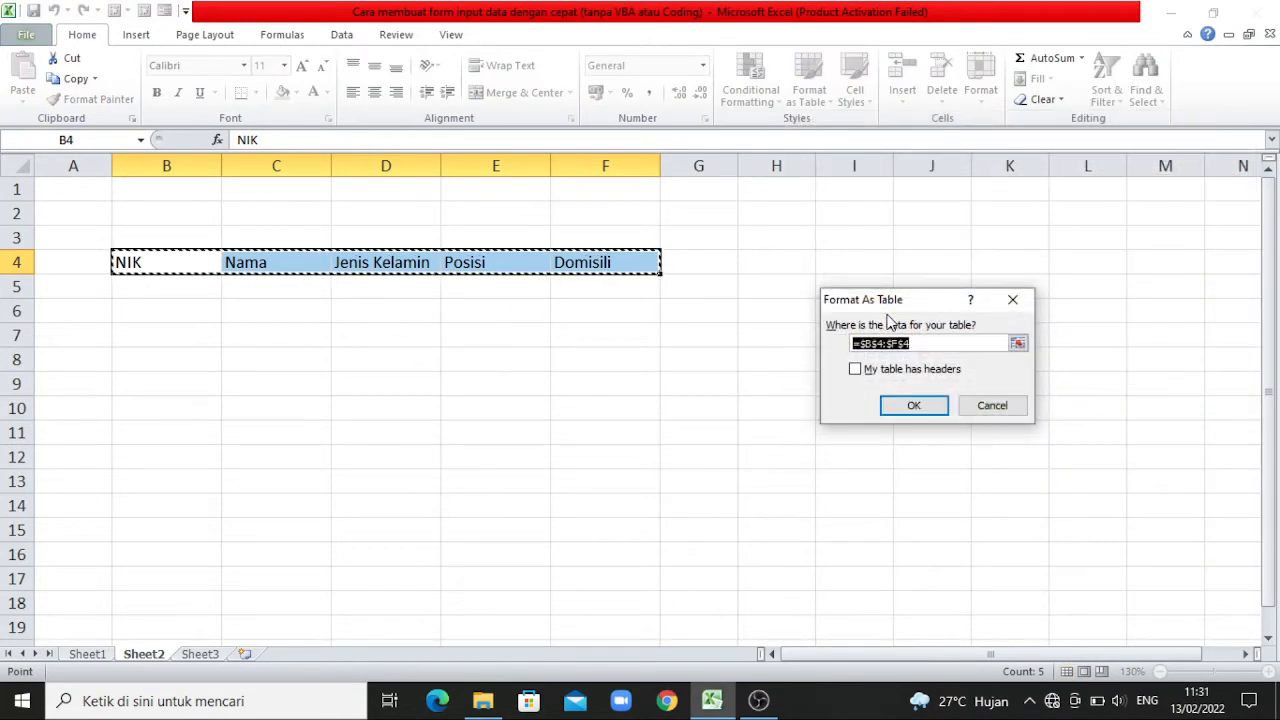
pyautogui.click(856, 370)
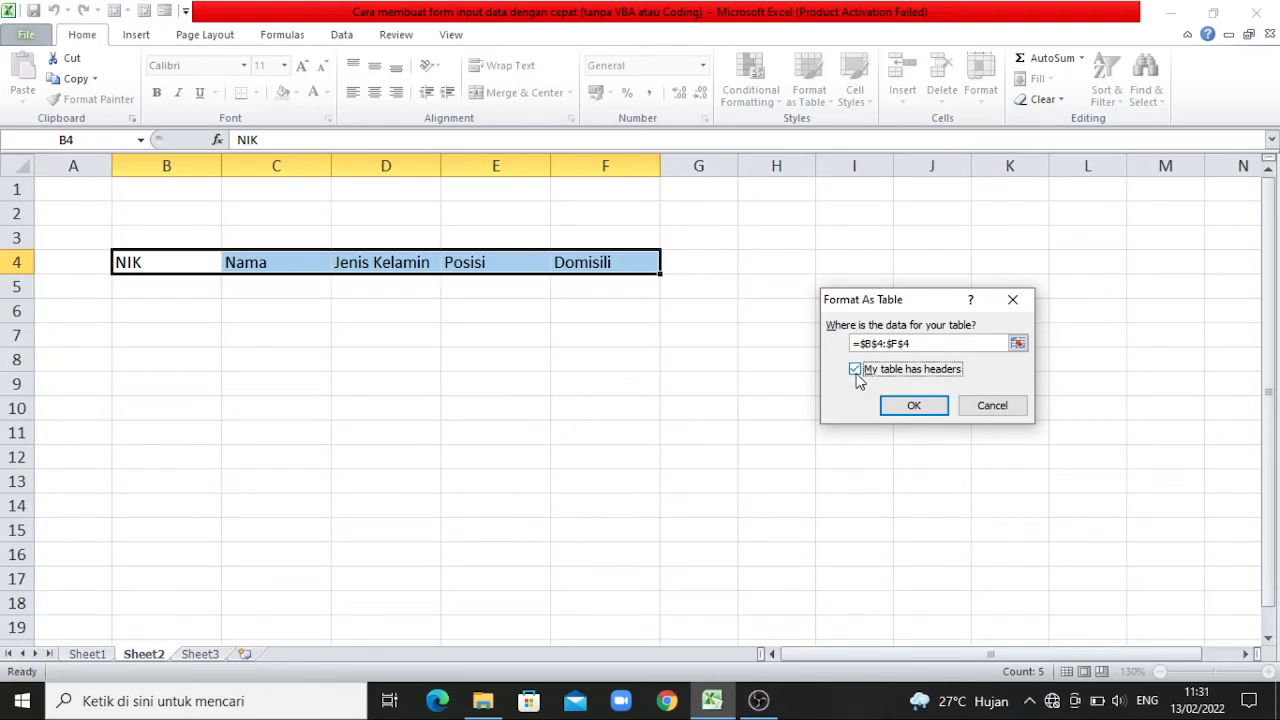
pyautogui.click(914, 406)
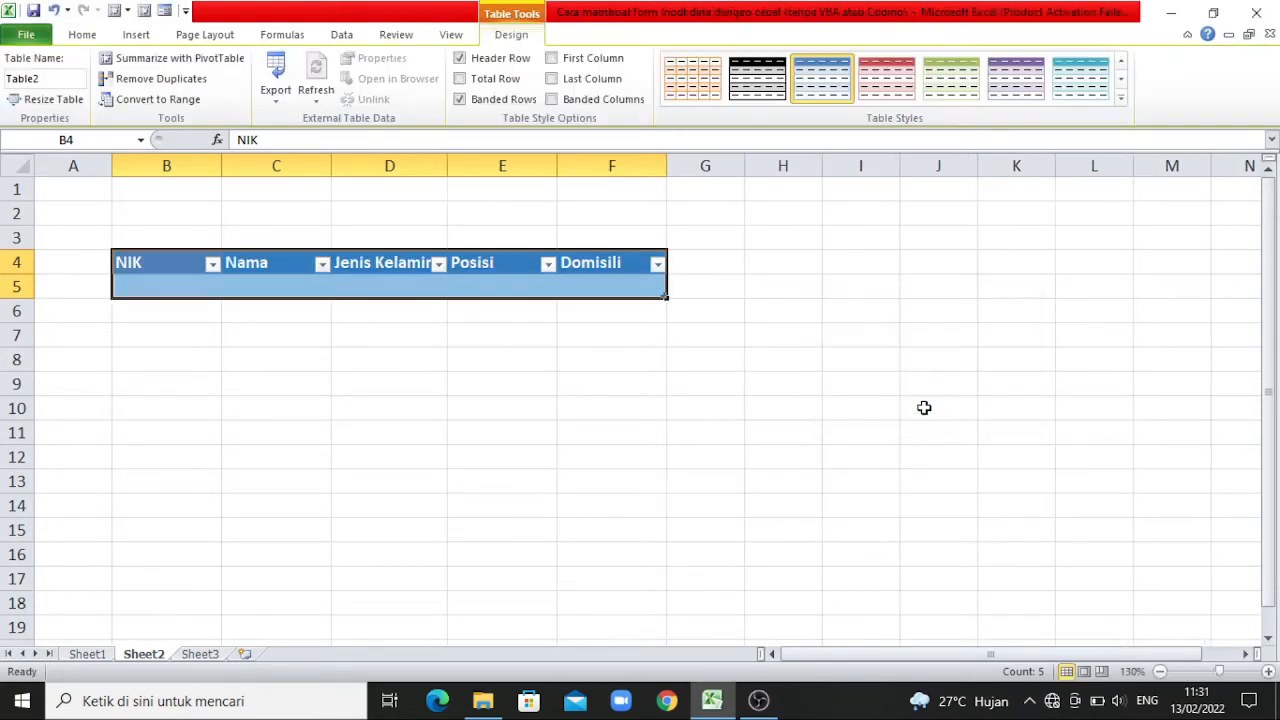
pyautogui.click(491, 352)
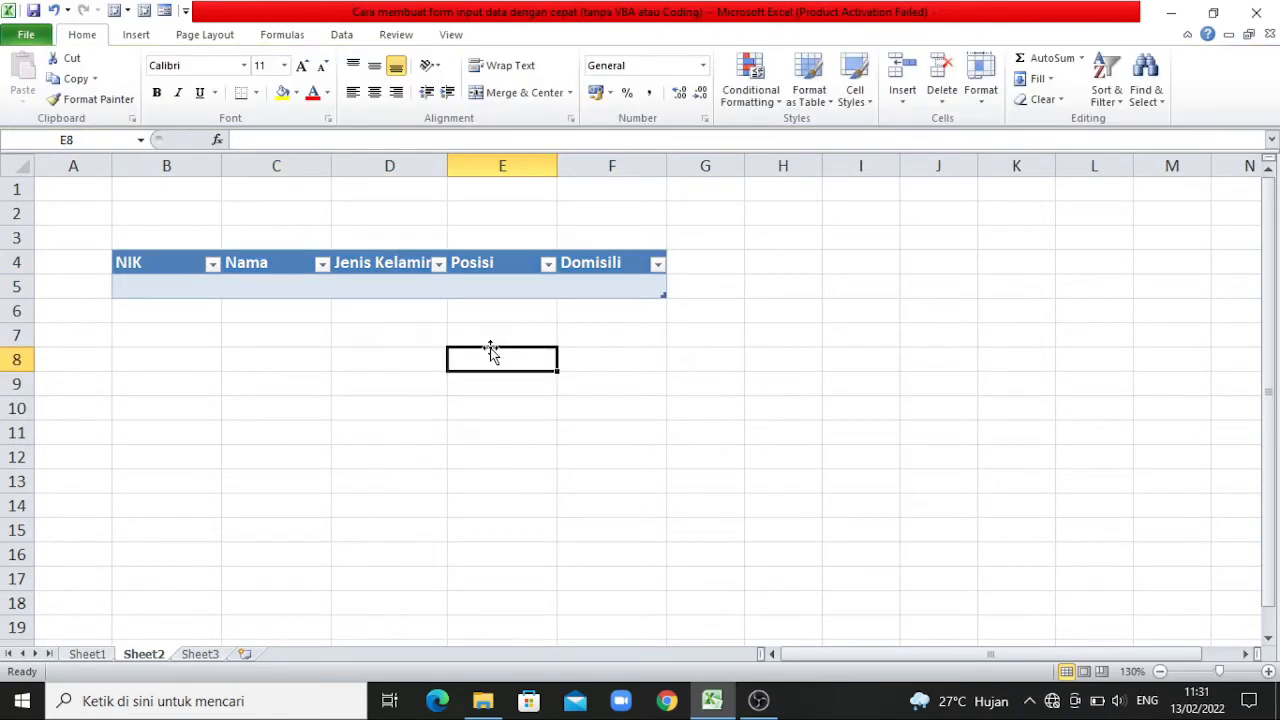
# Open the data form for the table and add the first record: first sequential NIK, employee's name, Laki-laki, HRD, Surabaya.
pyautogui.click(170, 265)
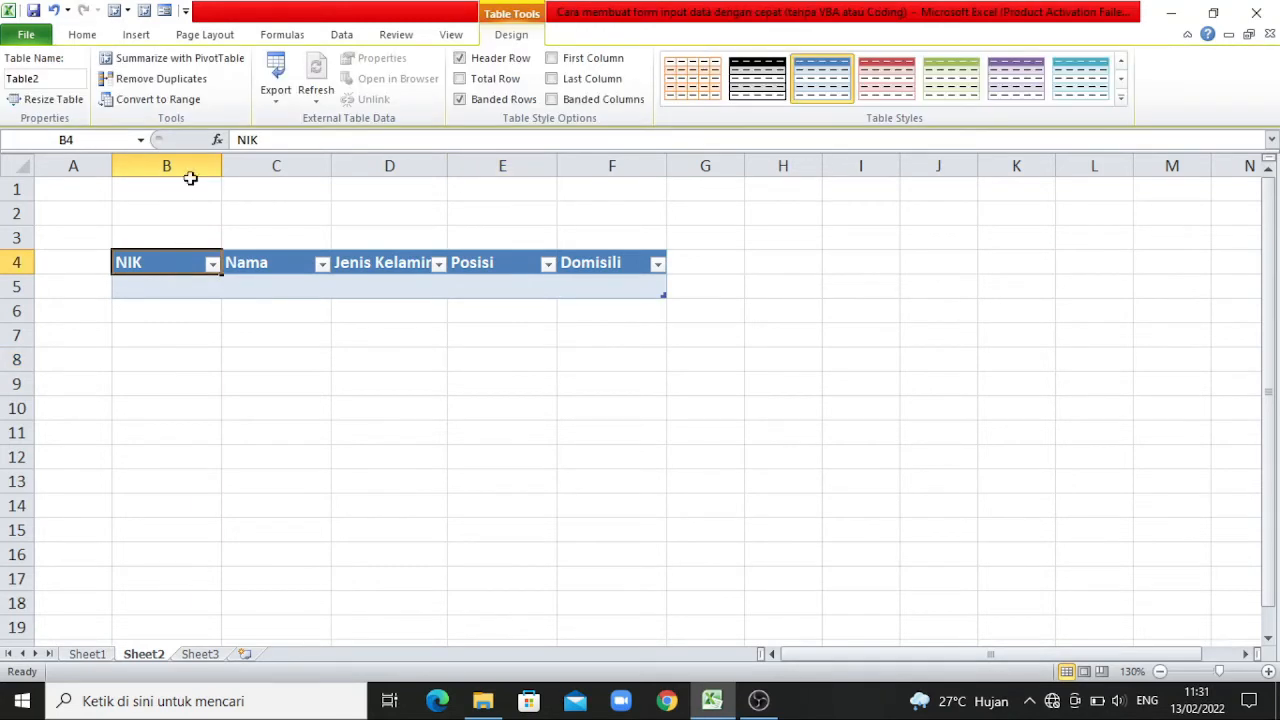
pyautogui.click(165, 12)
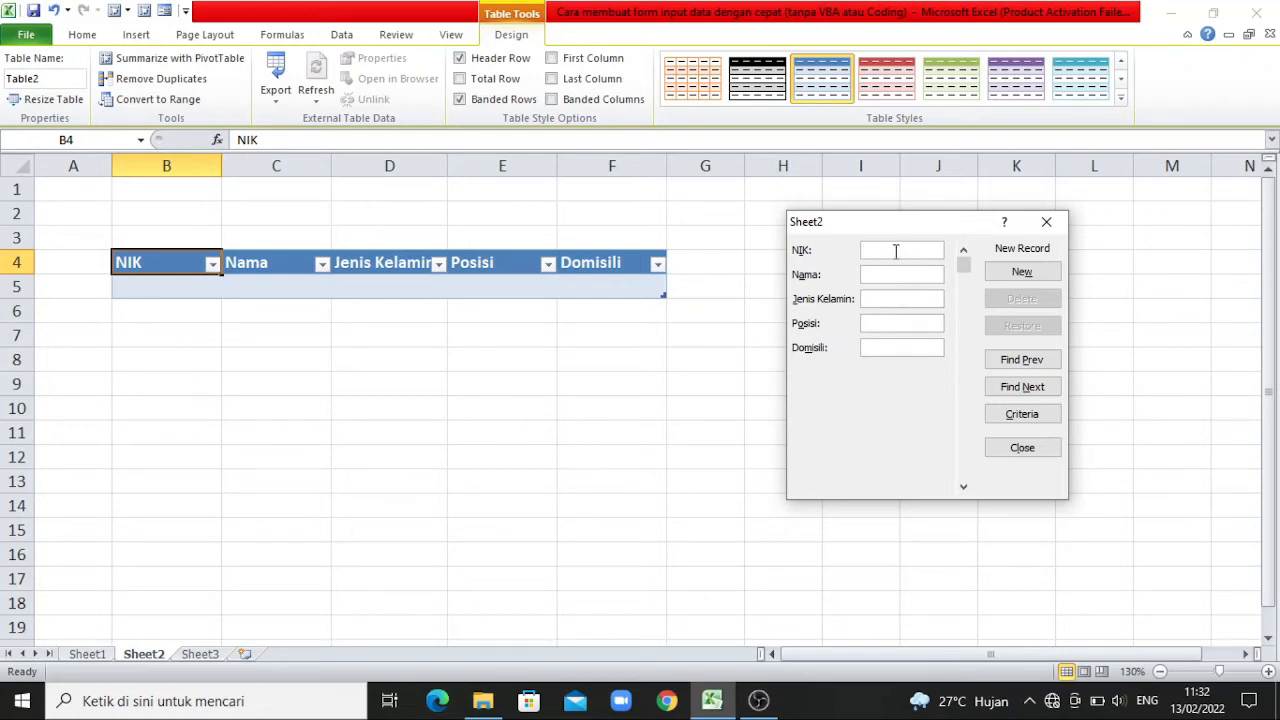
pyautogui.write('1')
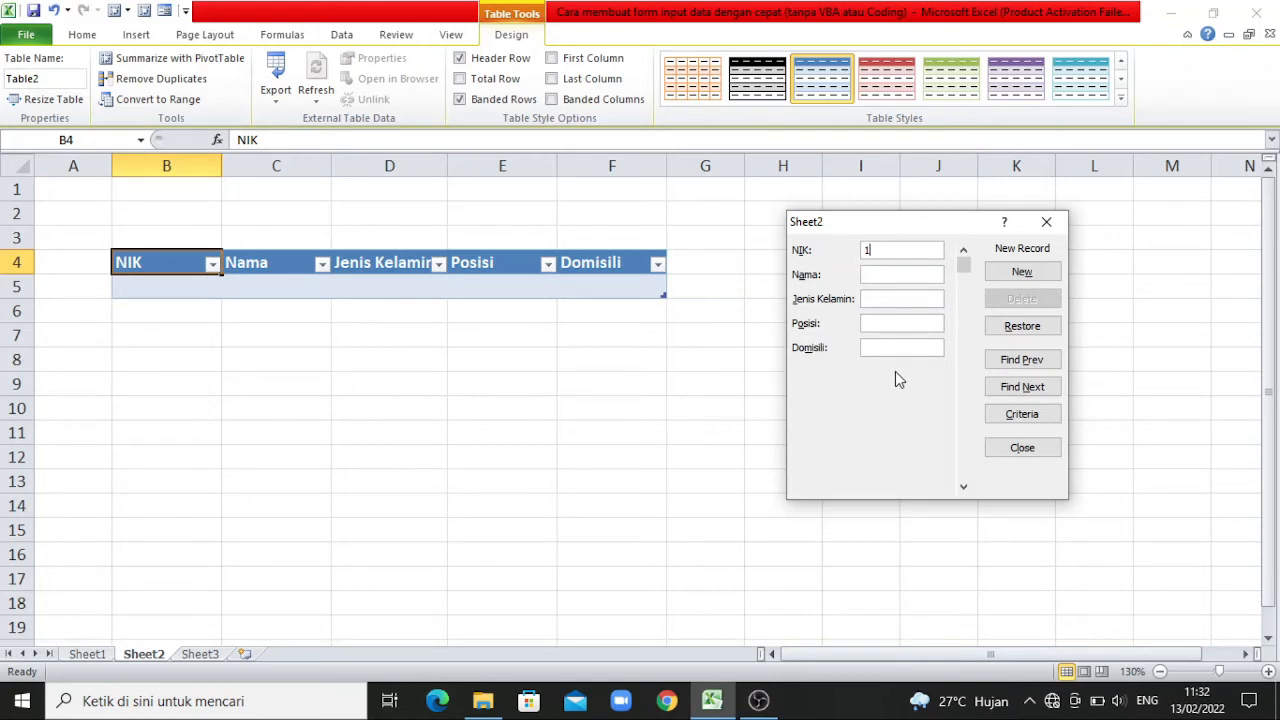
pyautogui.press('Tab')
pyautogui.write('Dika')
pyautogui.press('Tab')
pyautogui.write('Laki-laki')
pyautogui.press('Tab')
pyautogui.write('HRD')
pyautogui.press('Tab')
pyautogui.write('Surabaya')
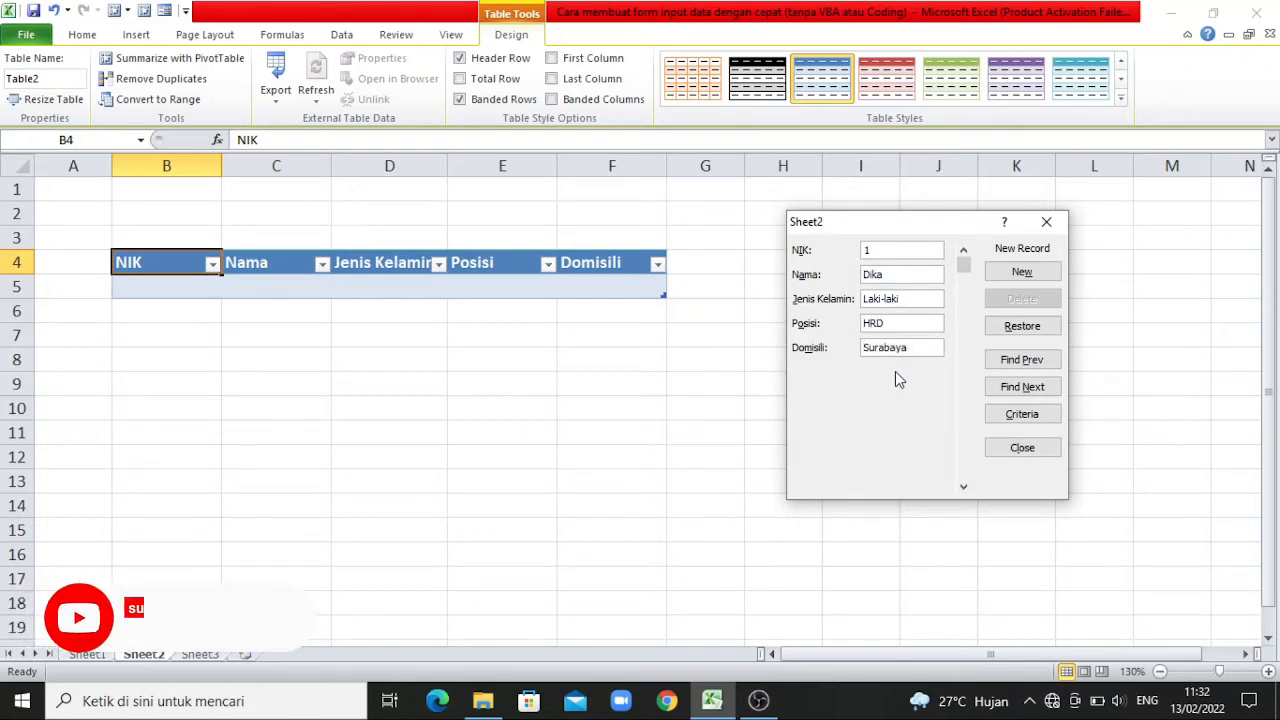
pyautogui.press('Return')
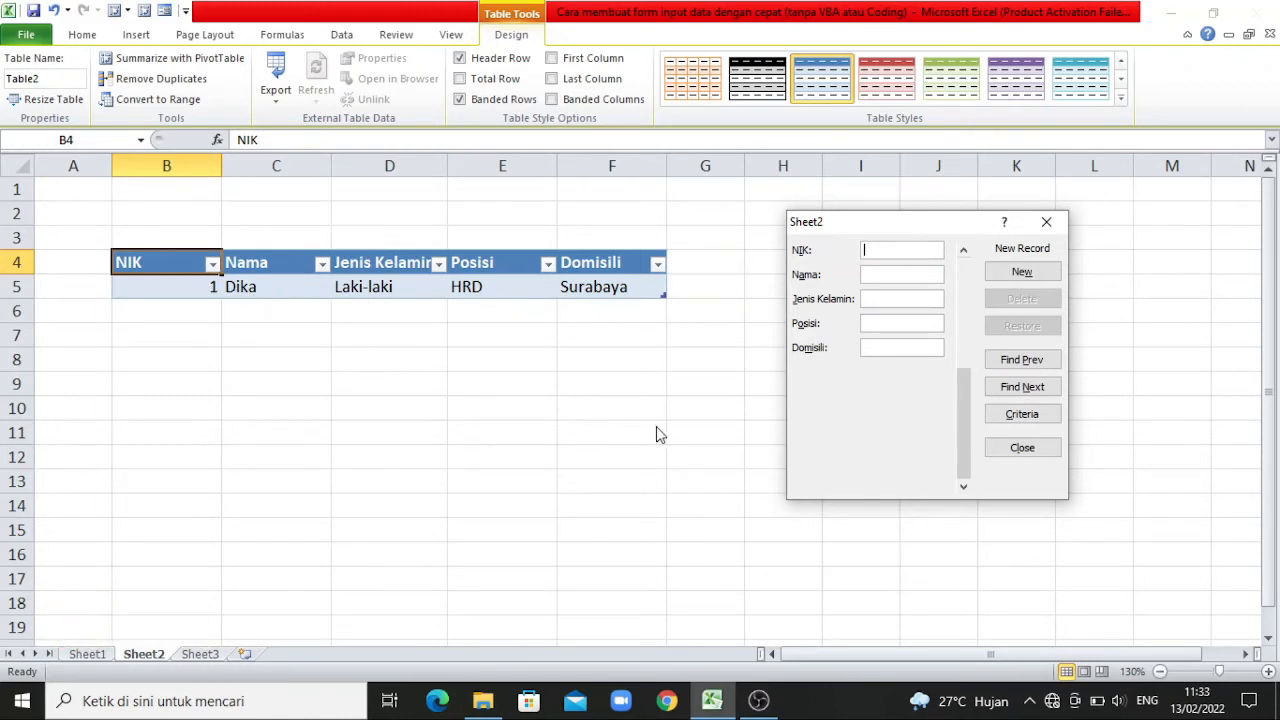
# Add the second record in the form: next sequential NIK, employee's name, Laki-laki, Purchasing, Madura.
pyautogui.write('2')
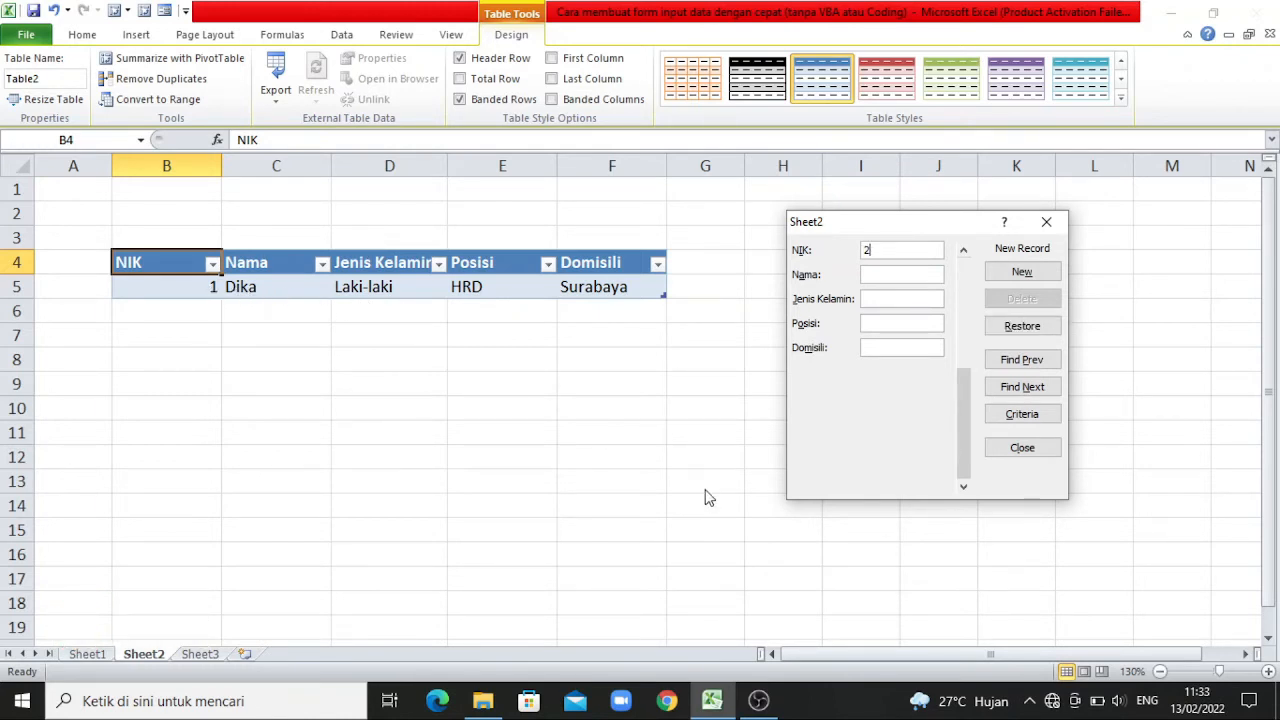
pyautogui.press('Tab')
pyautogui.write('Kiki')
pyautogui.press('Tab')
pyautogui.write('Laki-laki')
pyautogui.press('Tab')
pyautogui.write('Purchasi')
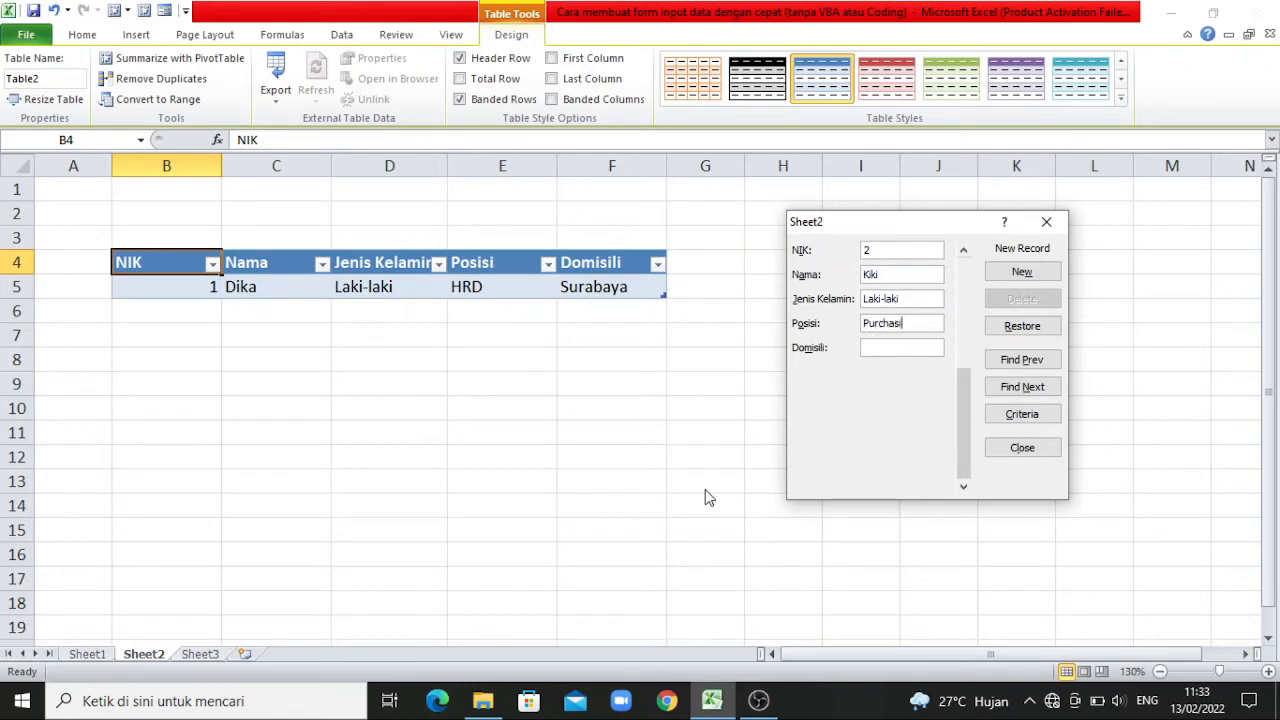
pyautogui.write('ng')
pyautogui.press('Tab')
pyautogui.write('Madura')
pyautogui.press('Return')
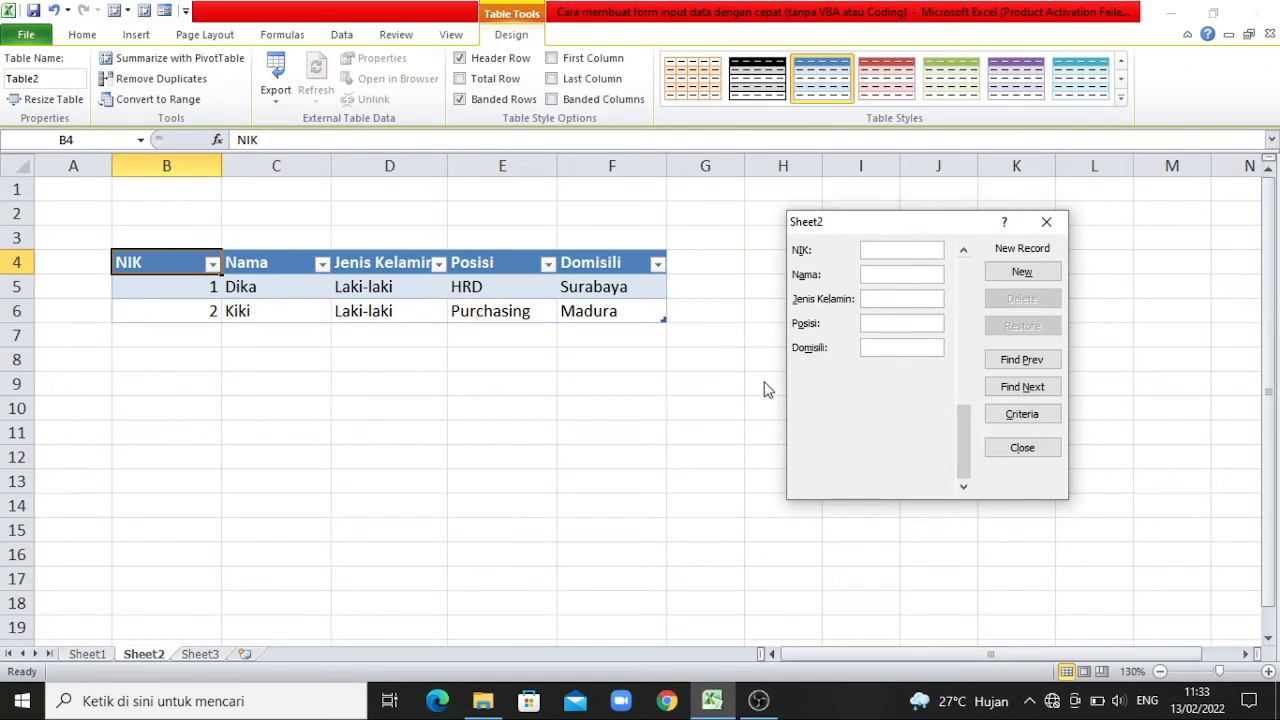
# Add the third record in the form: next sequential NIK, employee's name, Perempuan, PPIC, Jember.
pyautogui.write('3')
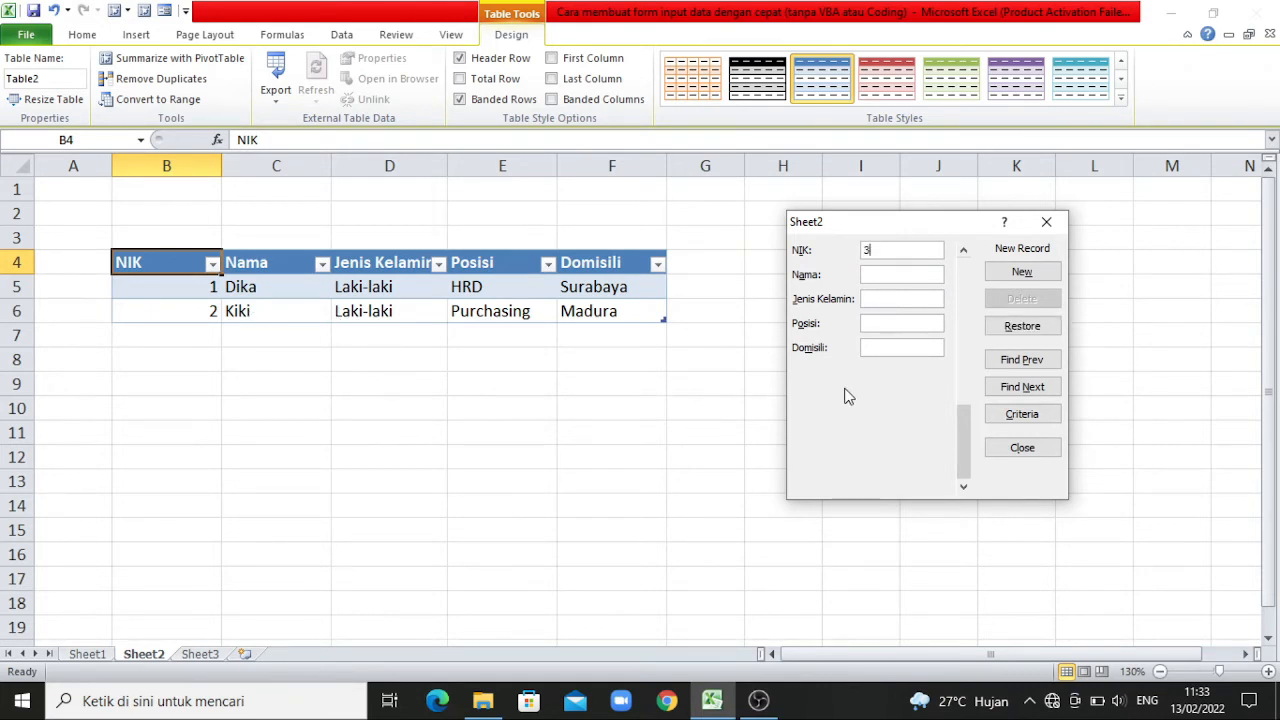
pyautogui.write('Siska')
pyautogui.write('Perempu')
pyautogui.write('an')
pyautogui.write('PPIC')
pyautogui.press('Tab')
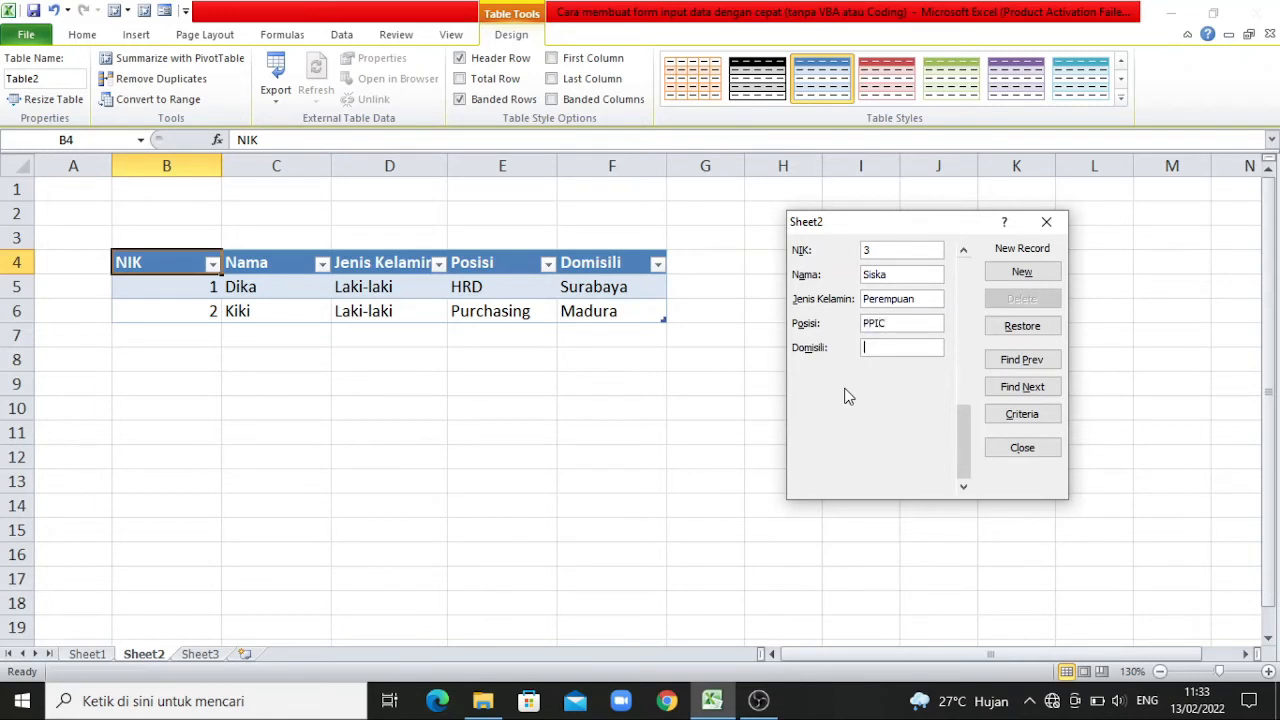
pyautogui.write('Jember')
pyautogui.press('Return')
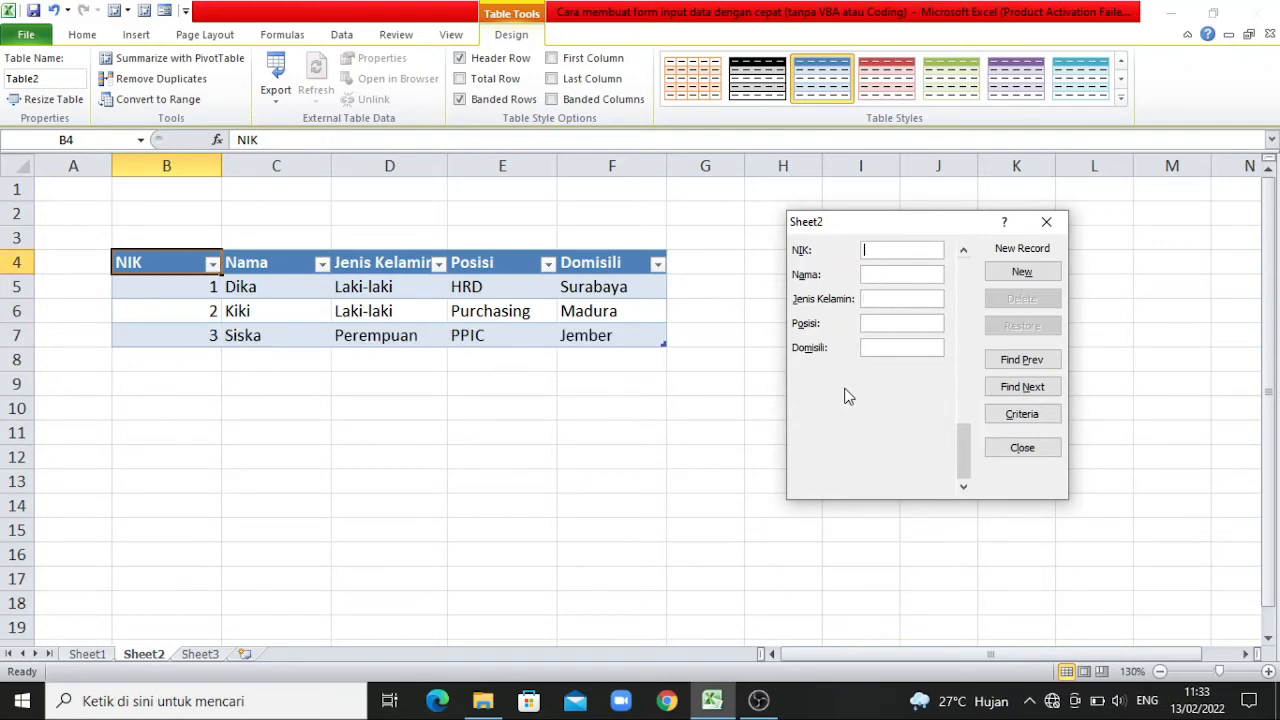
# Add the fourth record in the form: next sequential NIK, employee's name, Perempuan, Accounting, Malang.
pyautogui.write('4Fina')
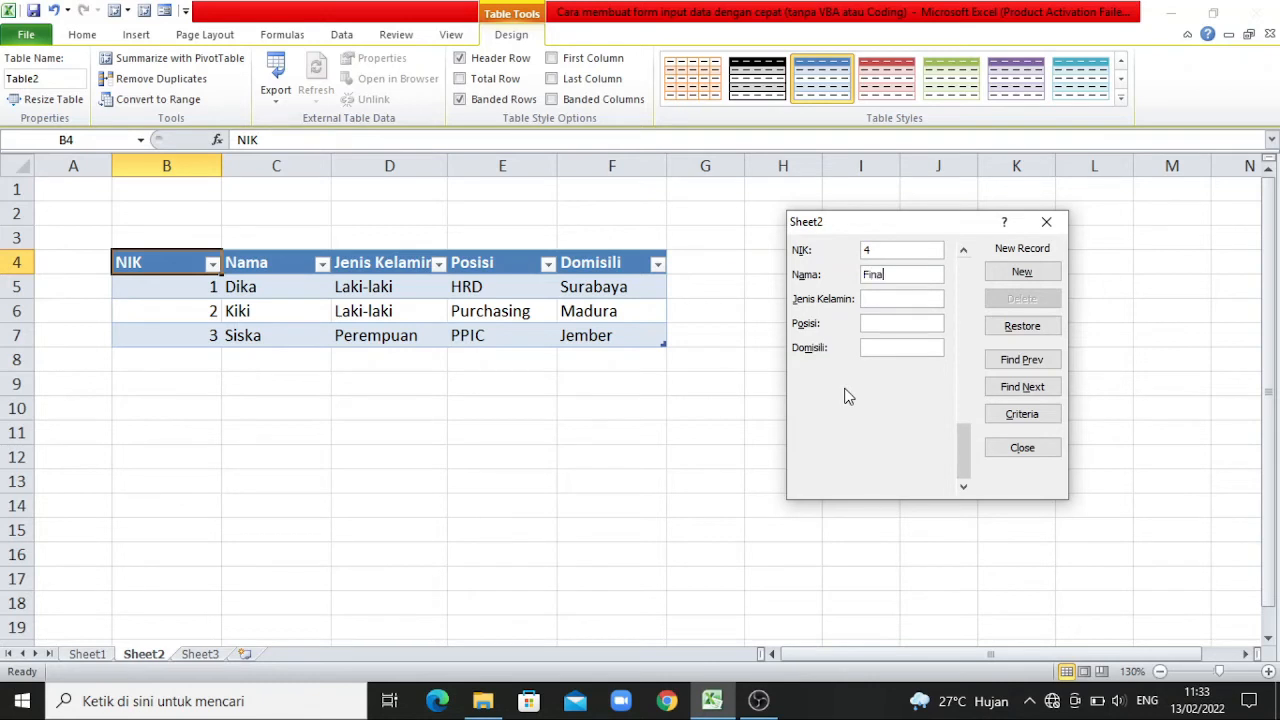
pyautogui.press('Tab')
pyautogui.write('Perempuan')
pyautogui.press('Tab')
pyautogui.write('Accounting')
pyautogui.press('Tab')
pyautogui.write('Malang')
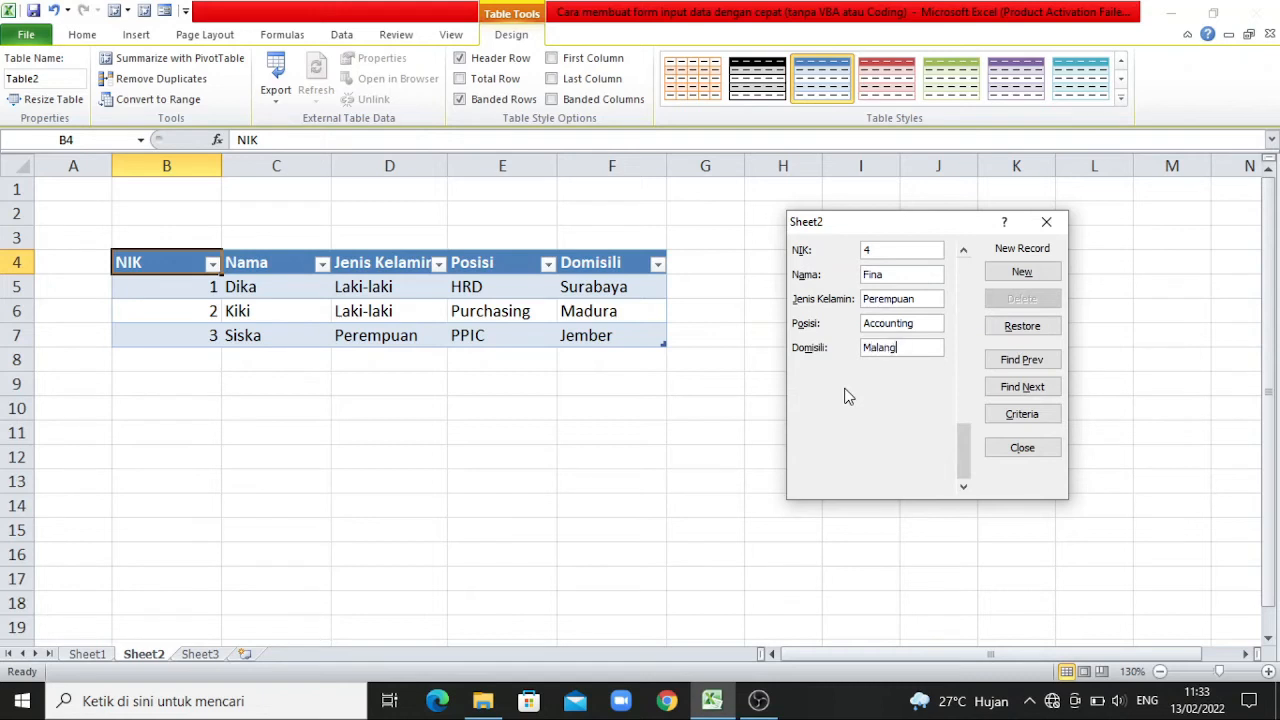
pyautogui.press('Return')
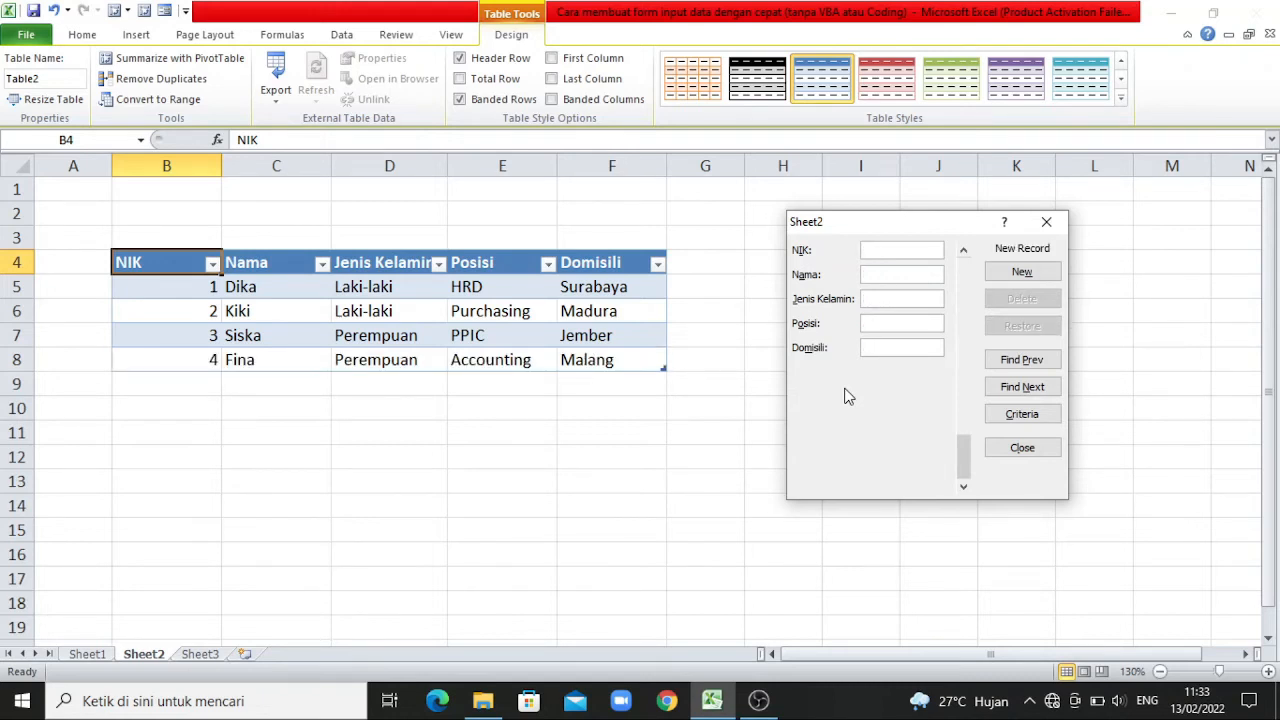
# Add the fifth record with the next sequential NIK, employee's name, Laki-laki, Warehouse and Sidoarjo, and close the form.
pyautogui.write('5')
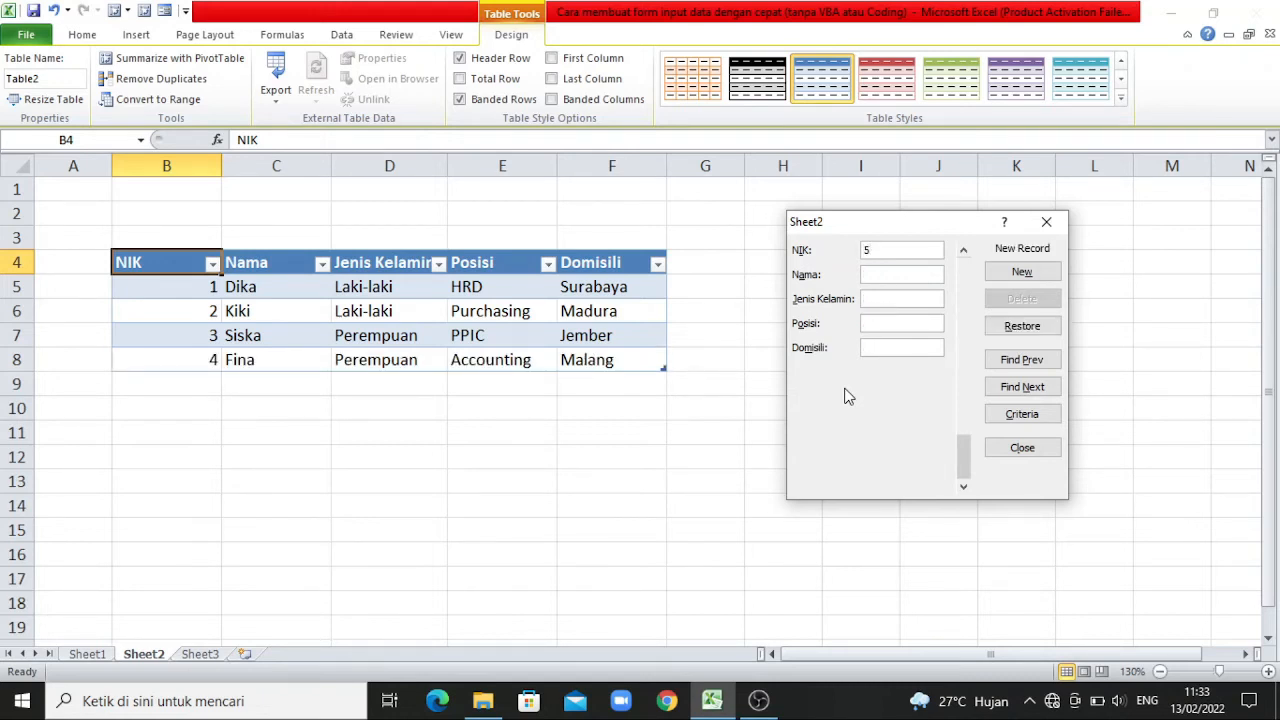
pyautogui.press('Tab')
pyautogui.write('Dimas')
pyautogui.press('Tab')
pyautogui.write('Laki-laki')
pyautogui.press('Tab')
pyautogui.write('Warehouse')
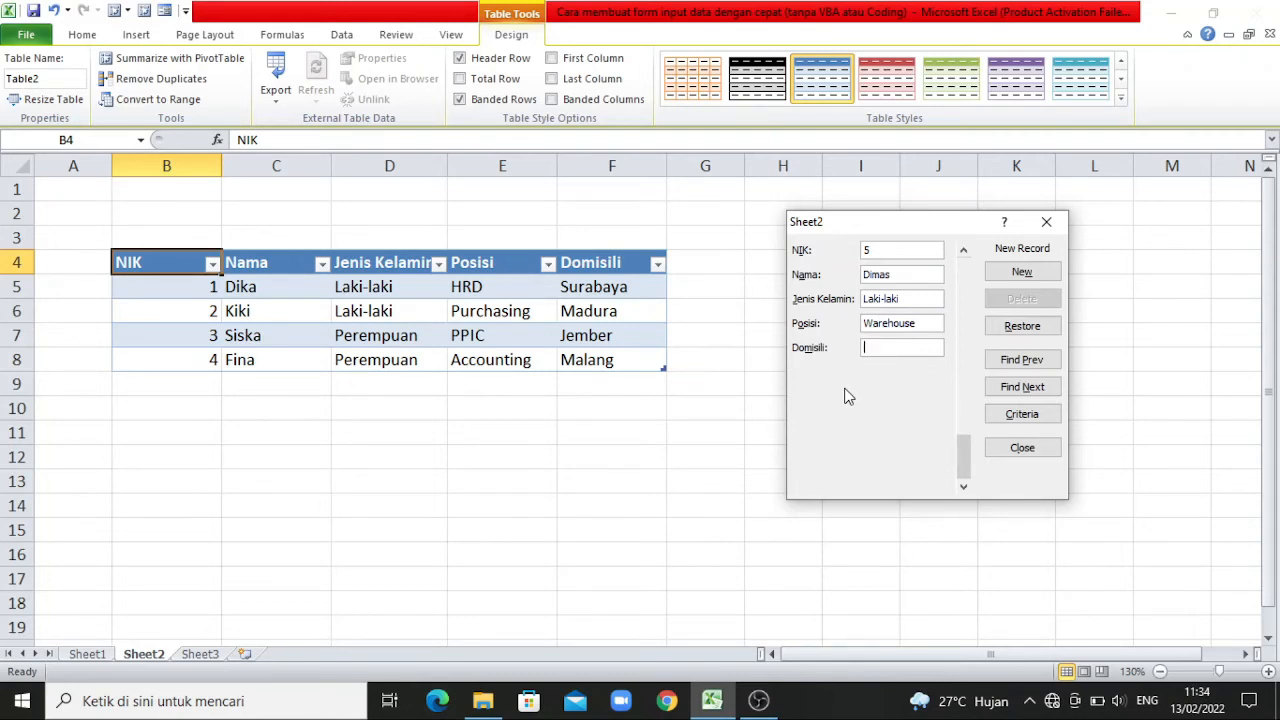
pyautogui.write('Sidoarjo')
pyautogui.press('Return')
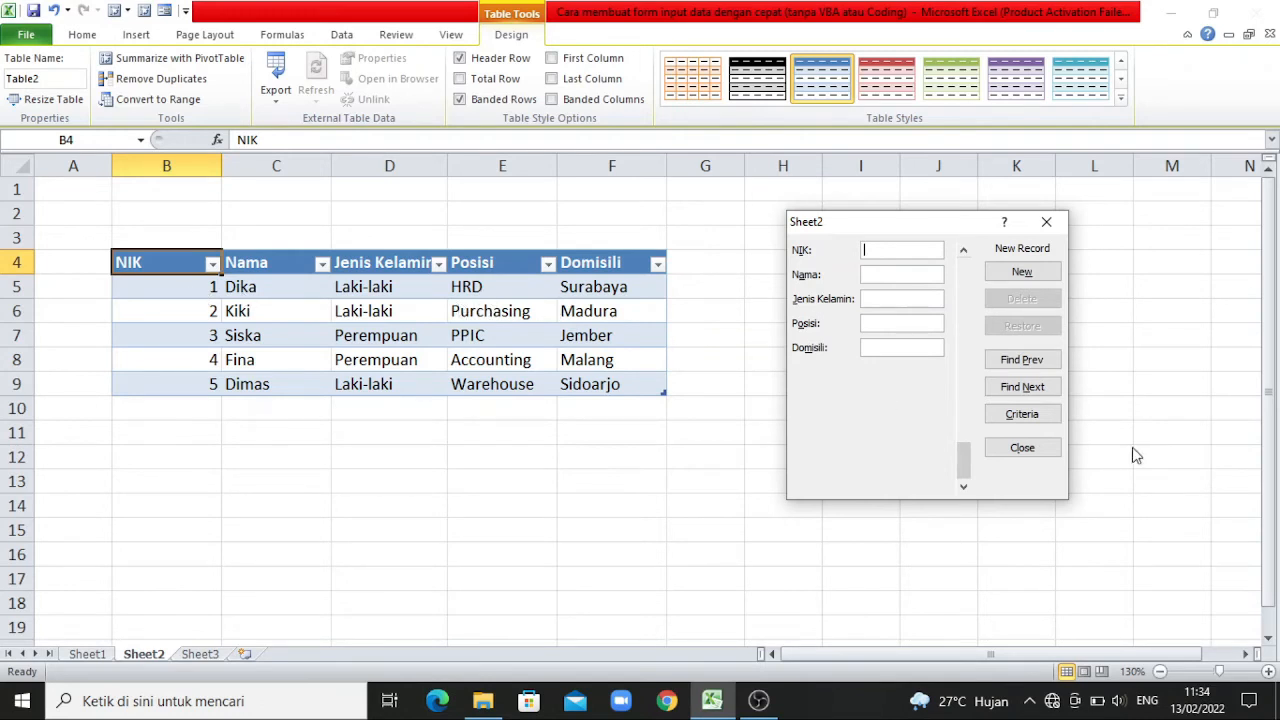
pyautogui.click(1022, 448)
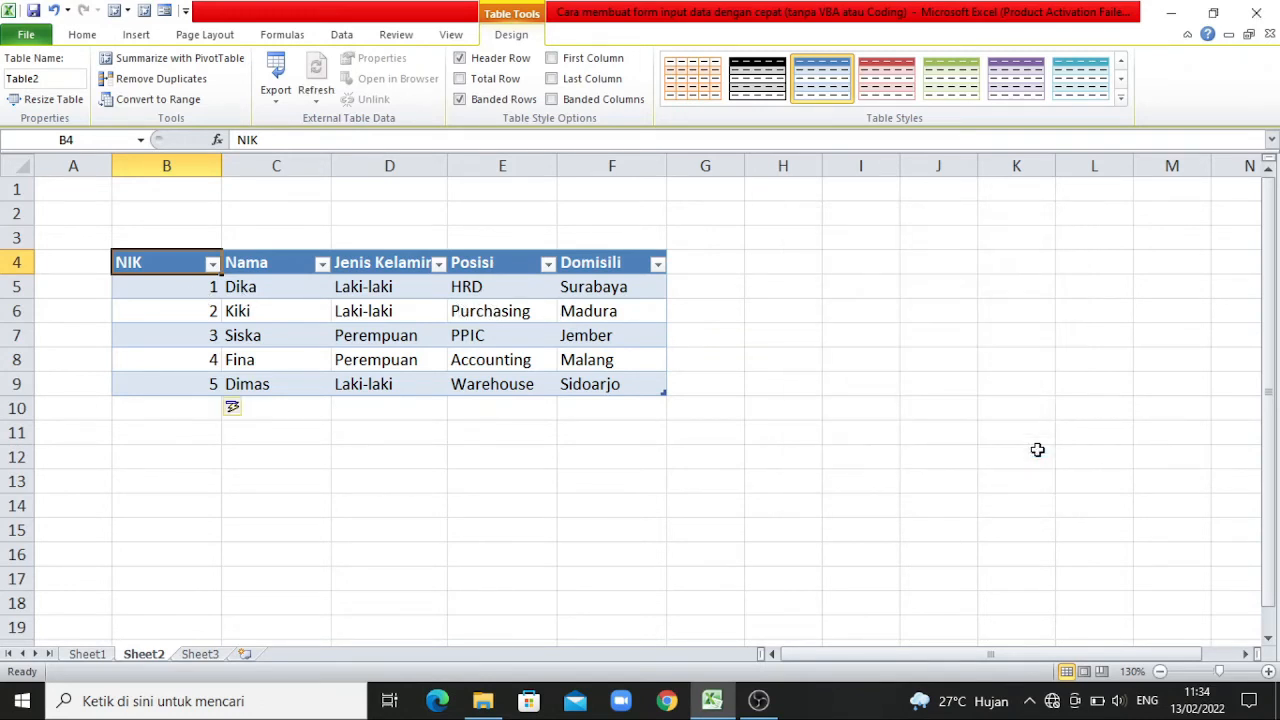
pyautogui.click(864, 459)
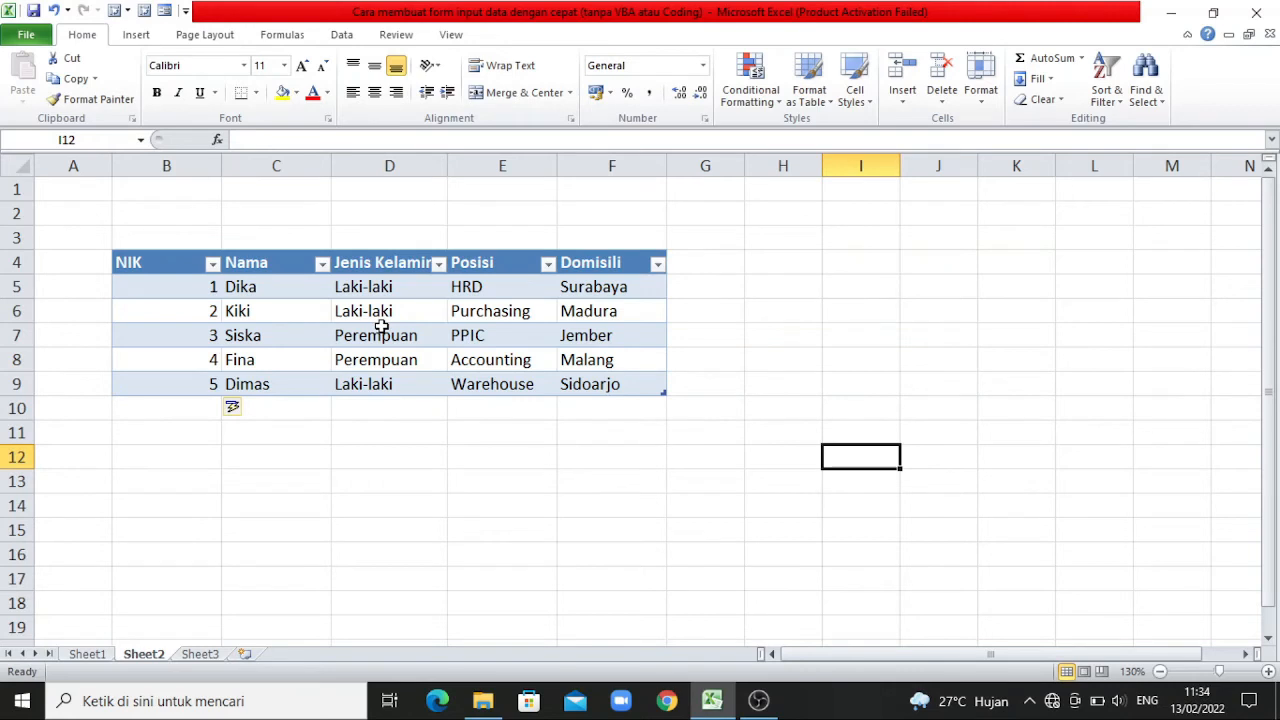
# Append the employee's last name to the Nama entry in cell C7 directly on the sheet.
pyautogui.click(285, 335)
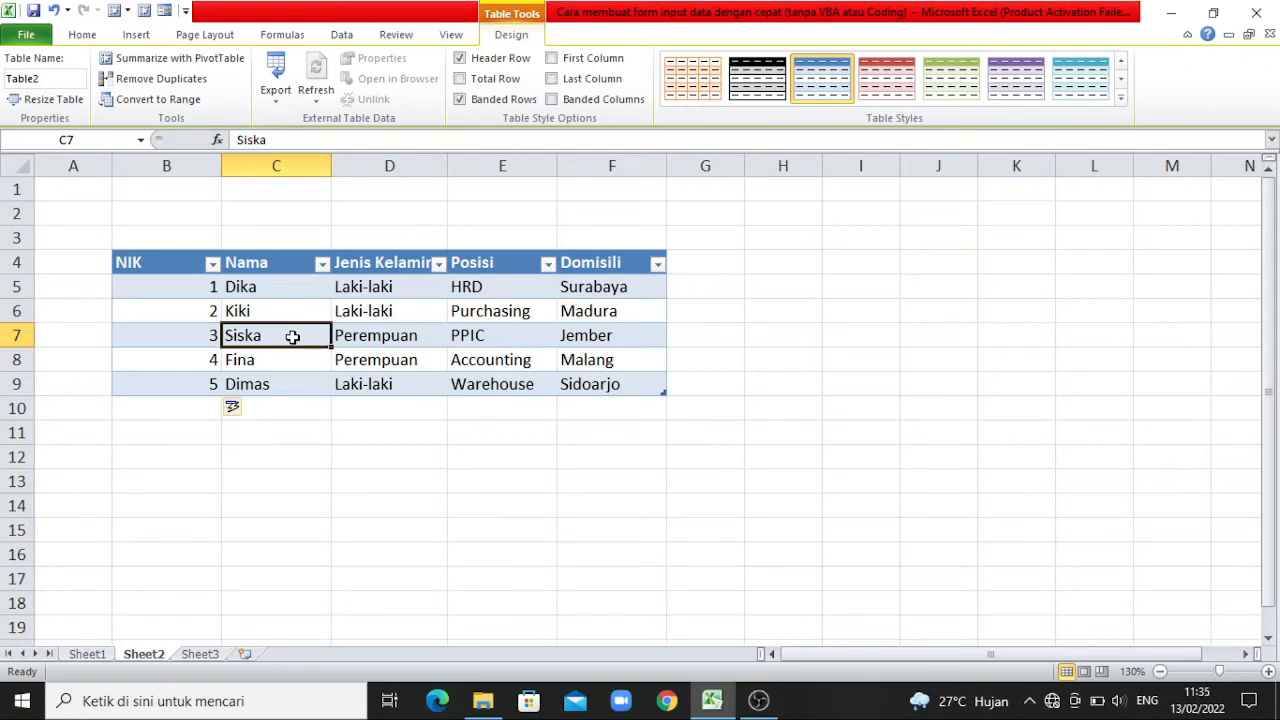
pyautogui.doubleClick(291, 336)
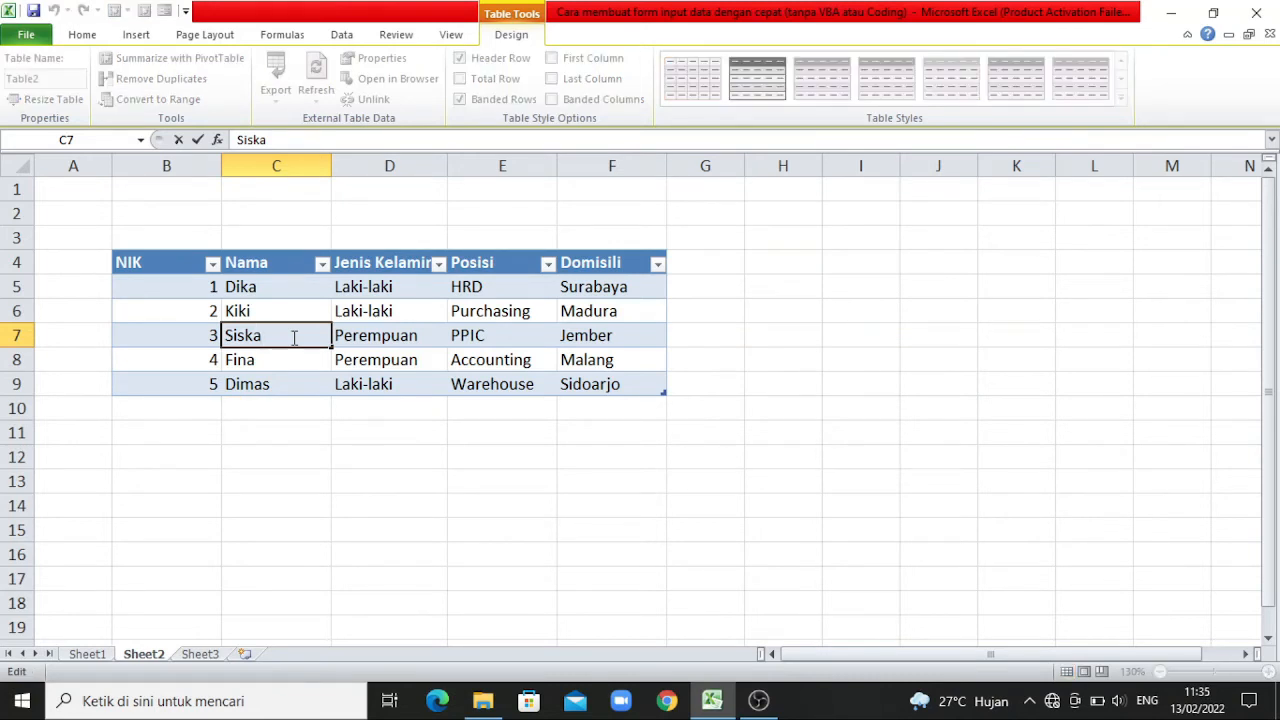
pyautogui.write('Andriyani')
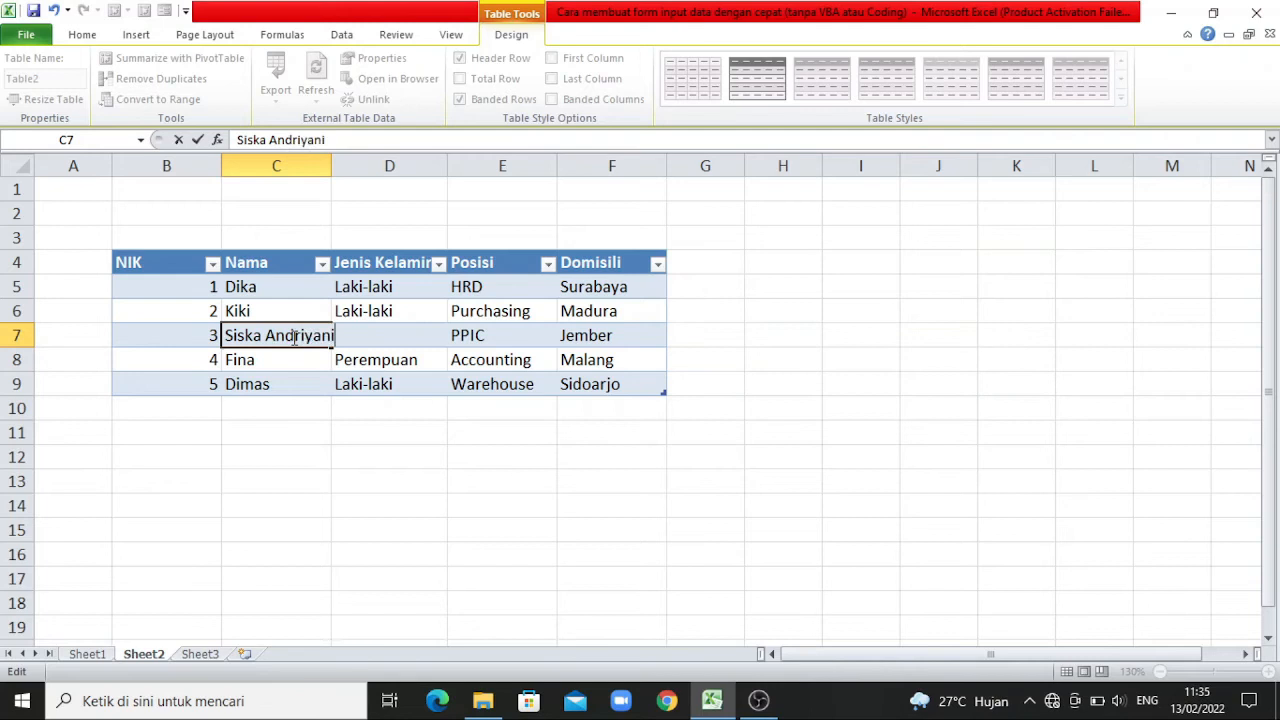
pyautogui.click(425, 428)
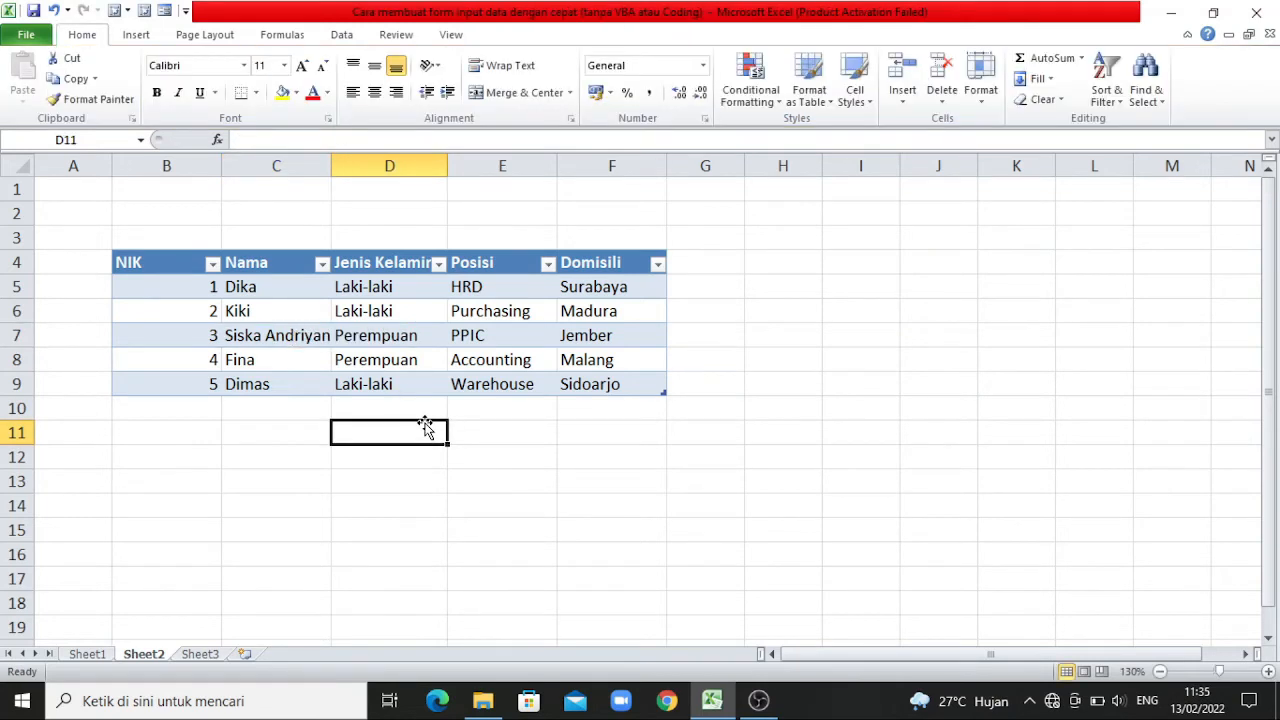
# Reopen the data form and browse forward to the second record and back to the first.
pyautogui.click(284, 316)
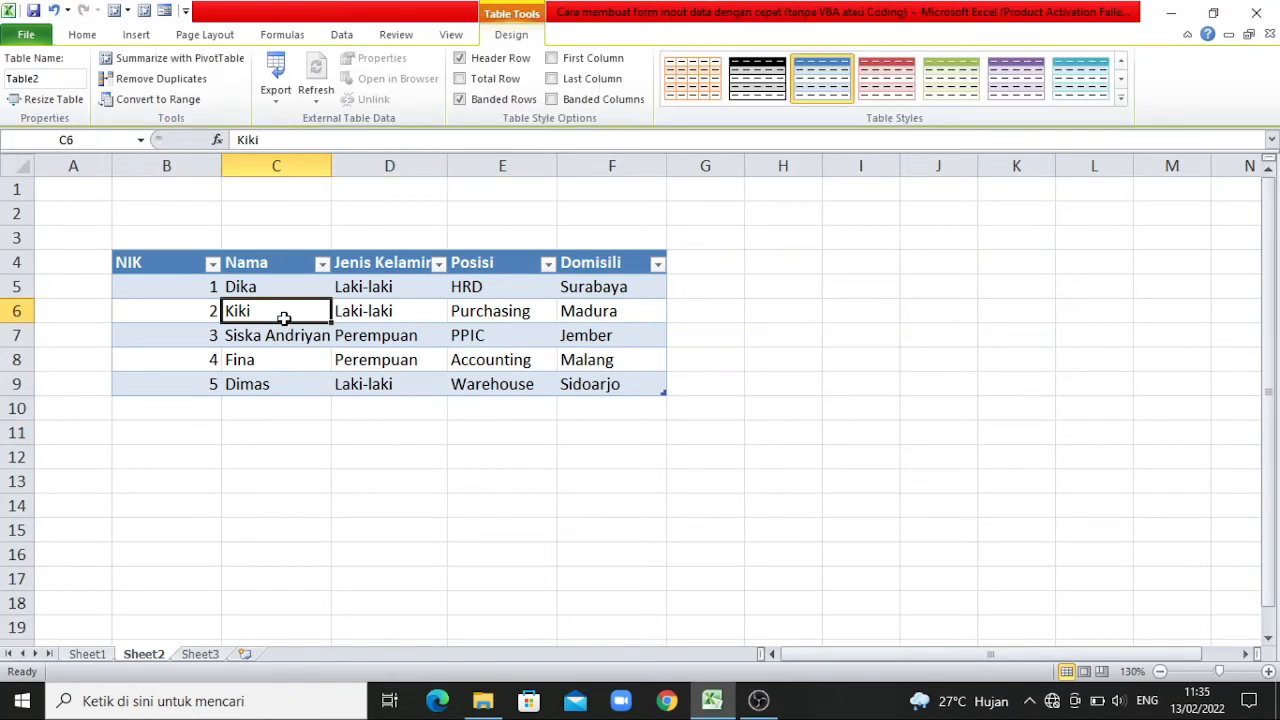
pyautogui.click(165, 11)
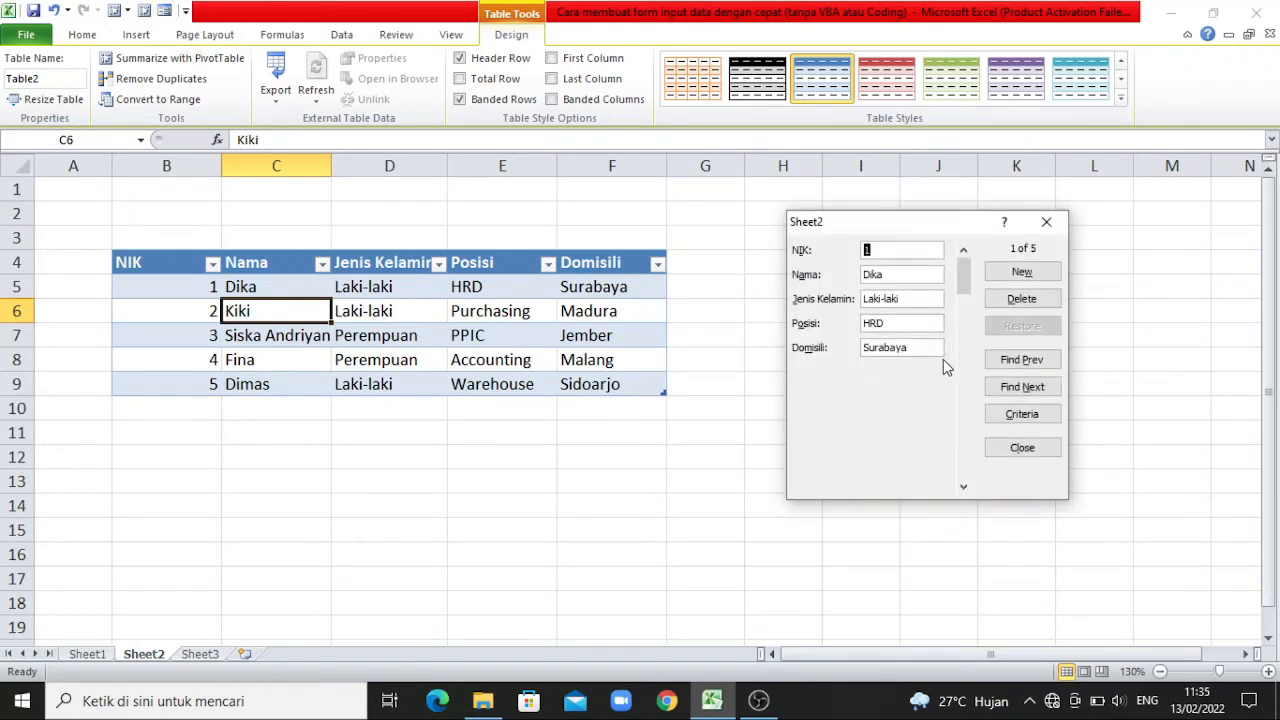
pyautogui.click(1033, 387)
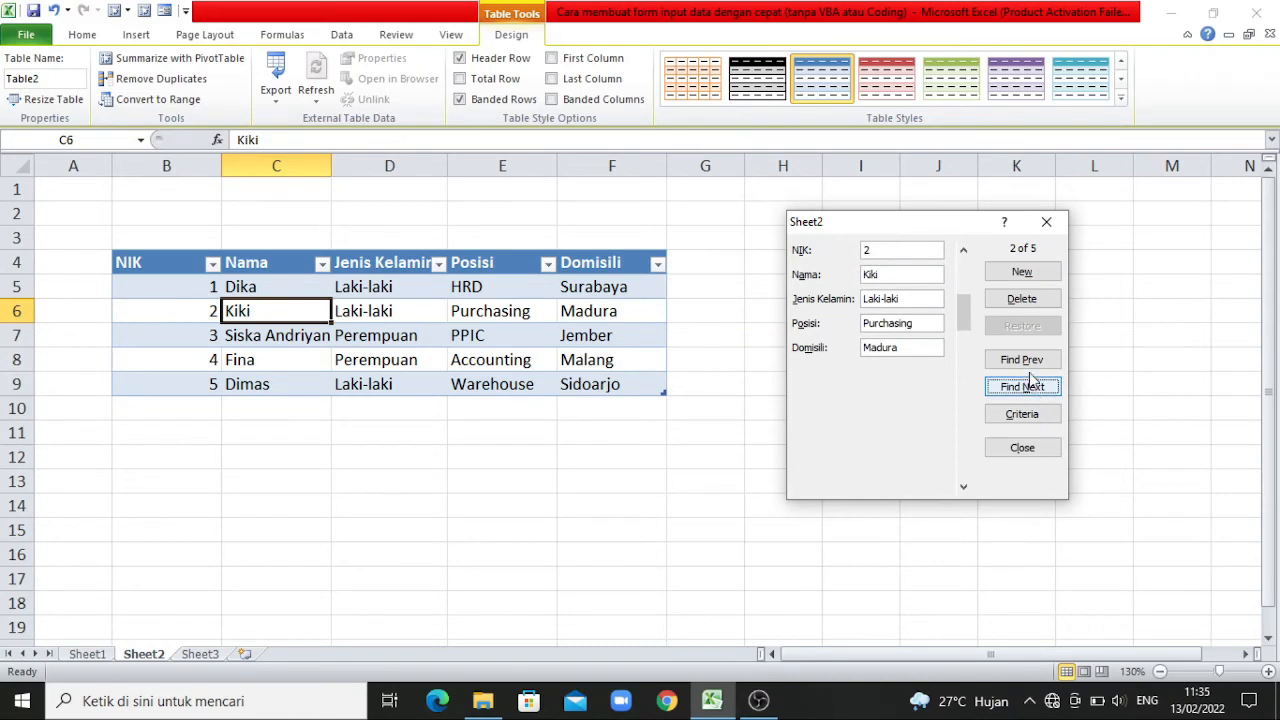
pyautogui.click(1027, 364)
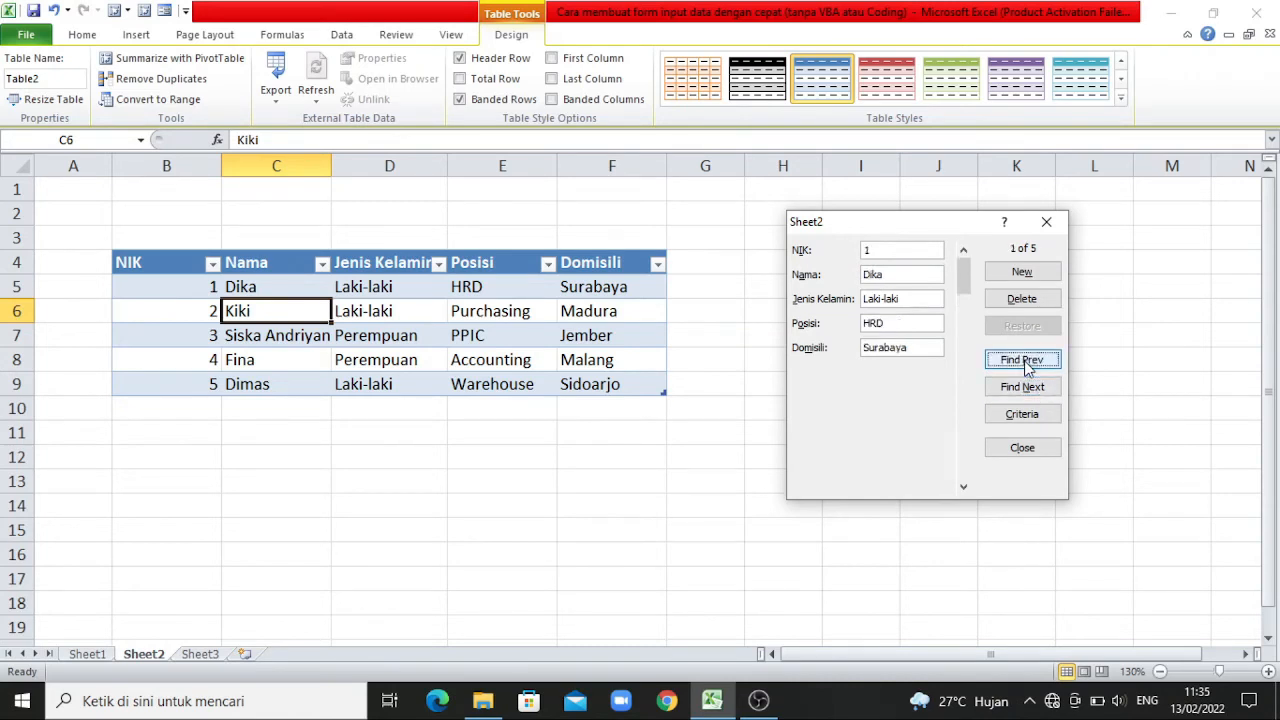
# Go to the third record in the form and replace the last name in its Nama field with the employee's new last name.
pyautogui.click(1033, 389)
pyautogui.click(1033, 389)
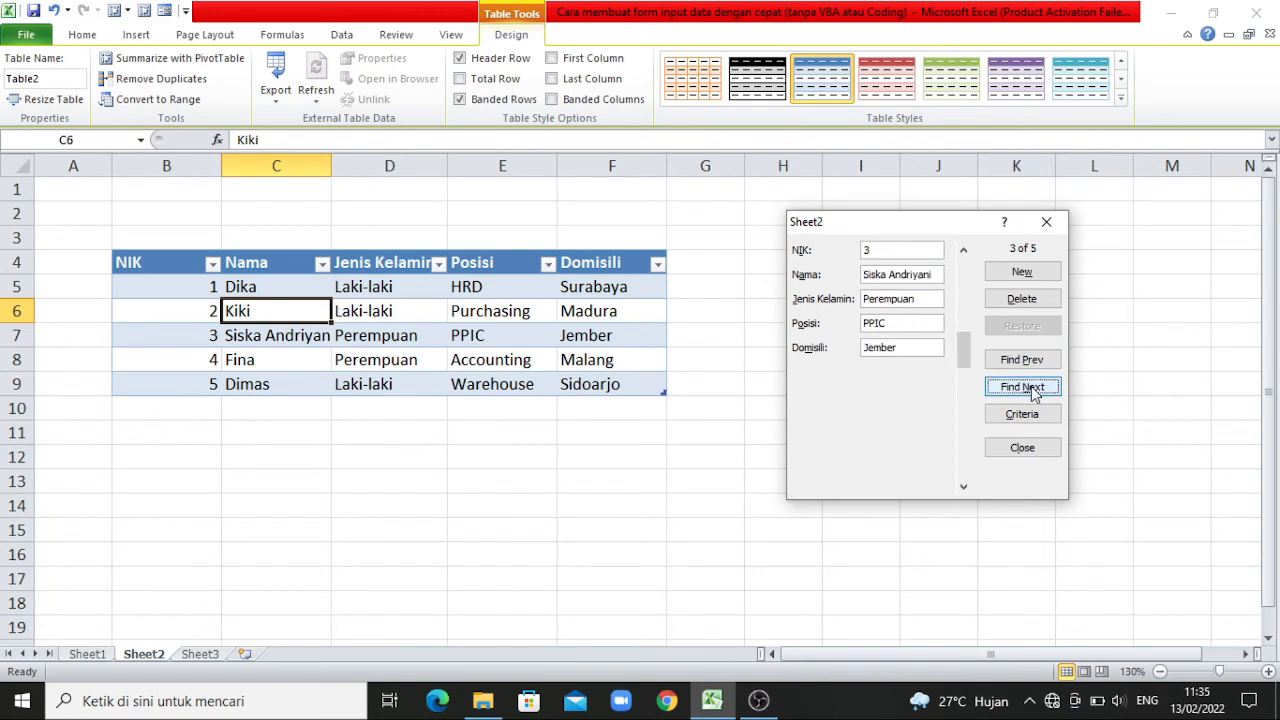
pyautogui.click(935, 276)
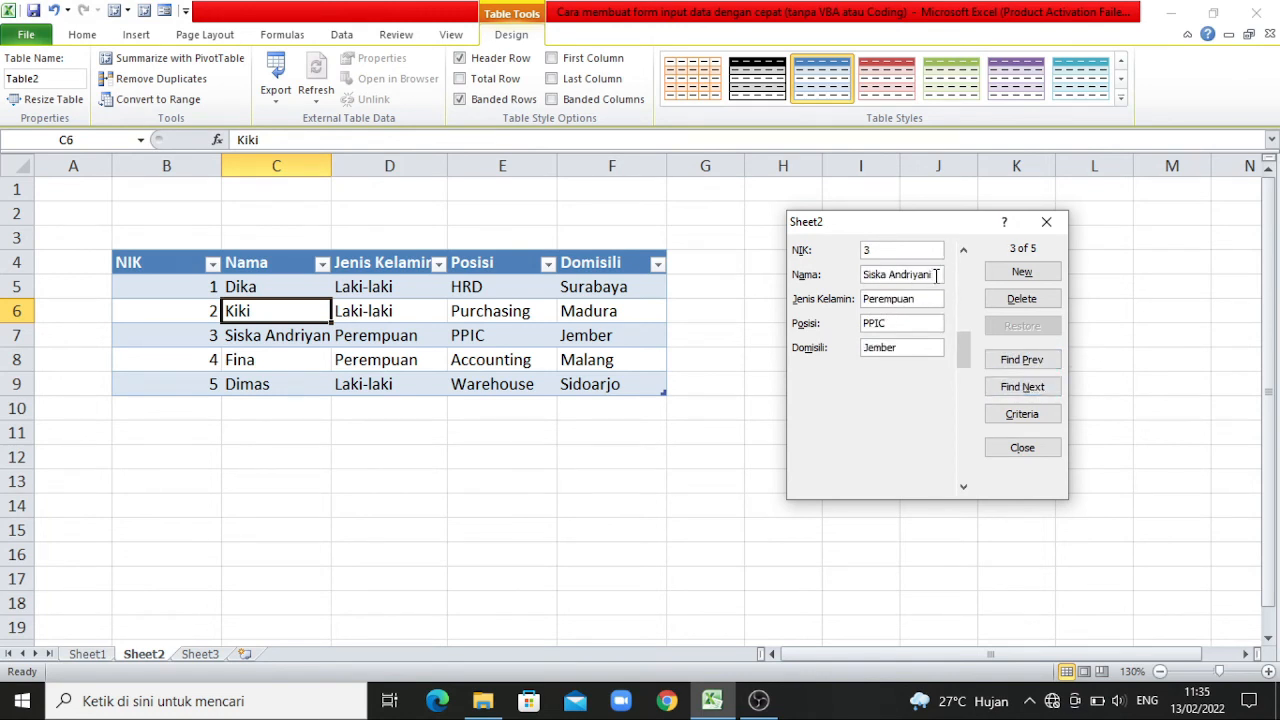
pyautogui.moveTo(935, 276); pyautogui.dragTo(891, 276)
pyautogui.write('Fit')
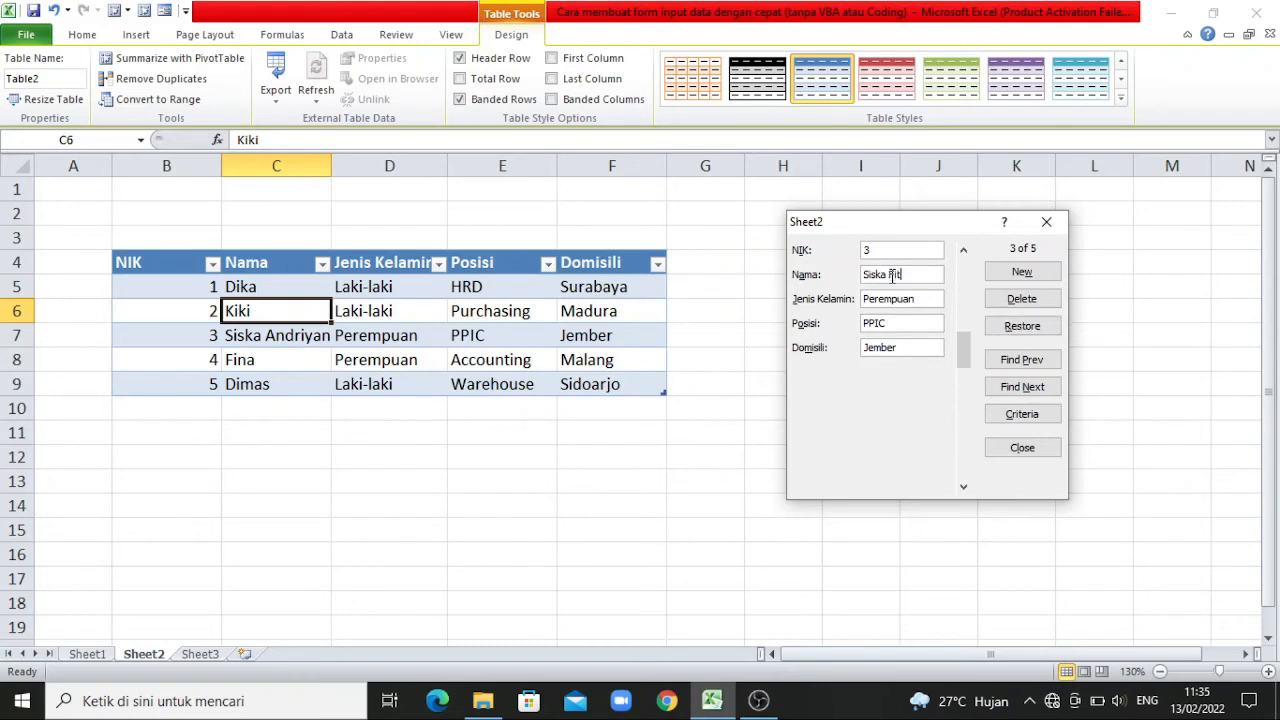
pyautogui.write('rya')
pyautogui.press('Return')
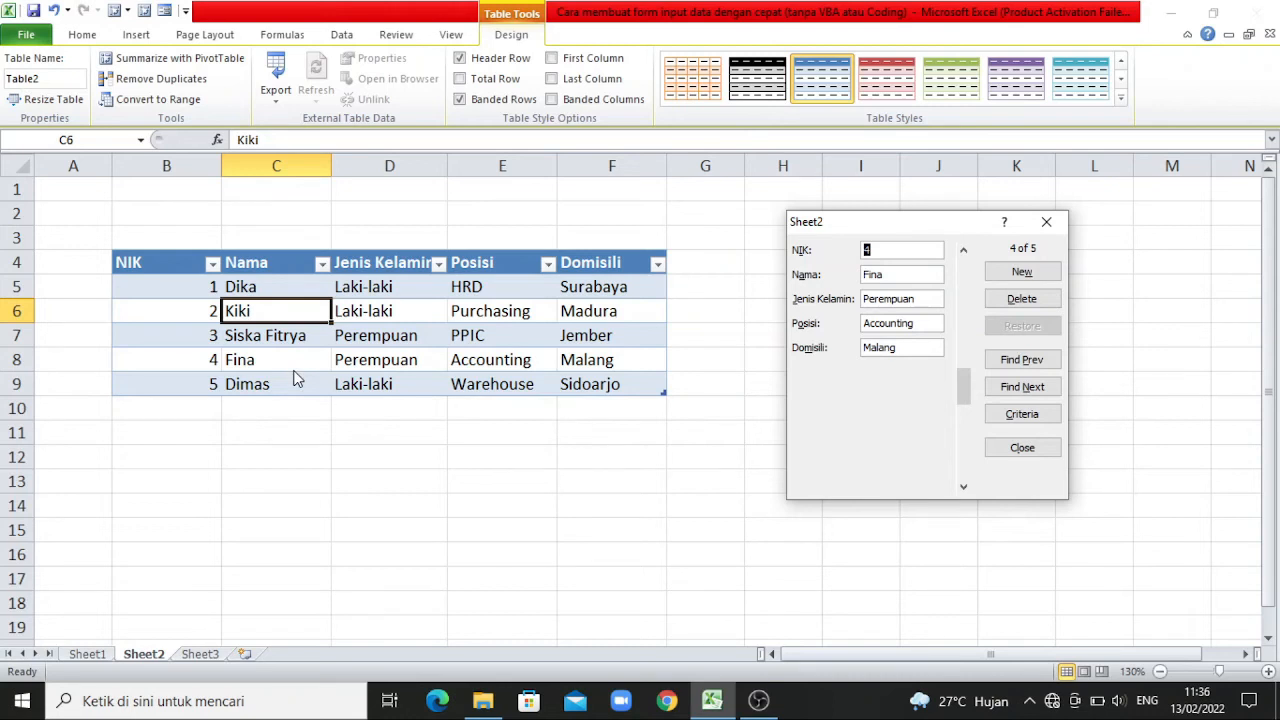
# Browse the form forward to the fifth record and back to the second.
pyautogui.click(1033, 387)
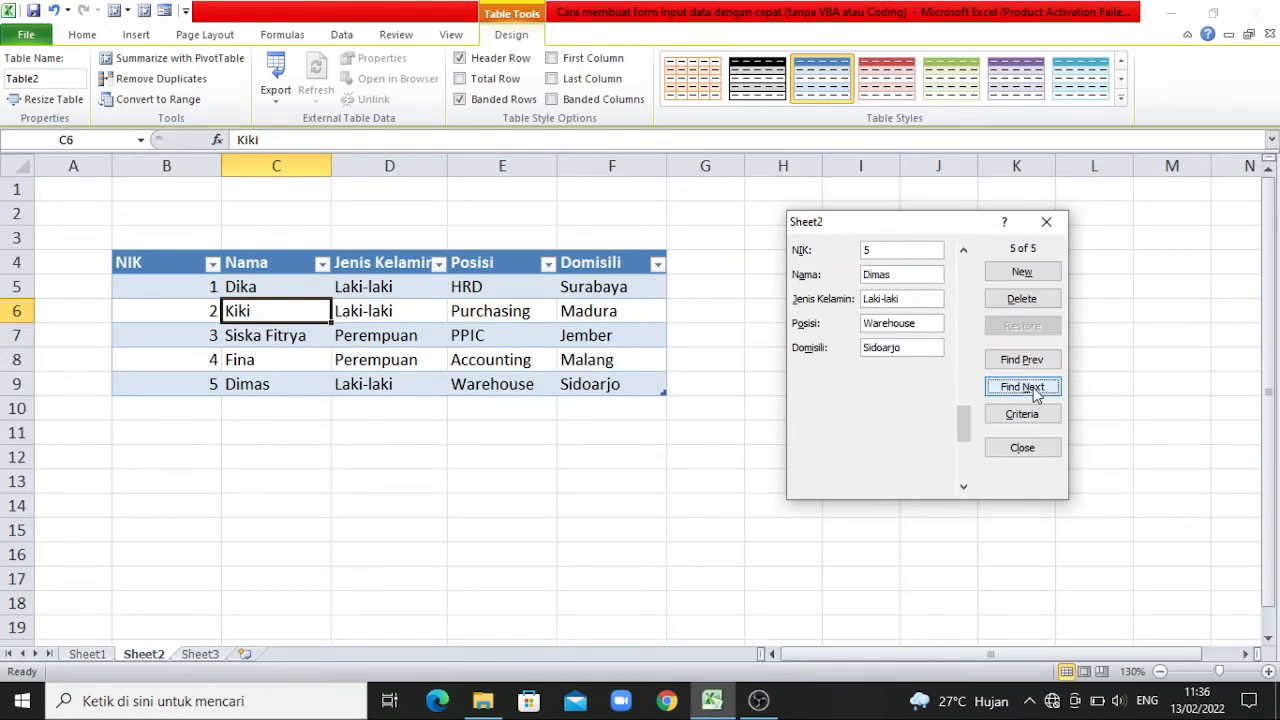
pyautogui.click(1027, 366)
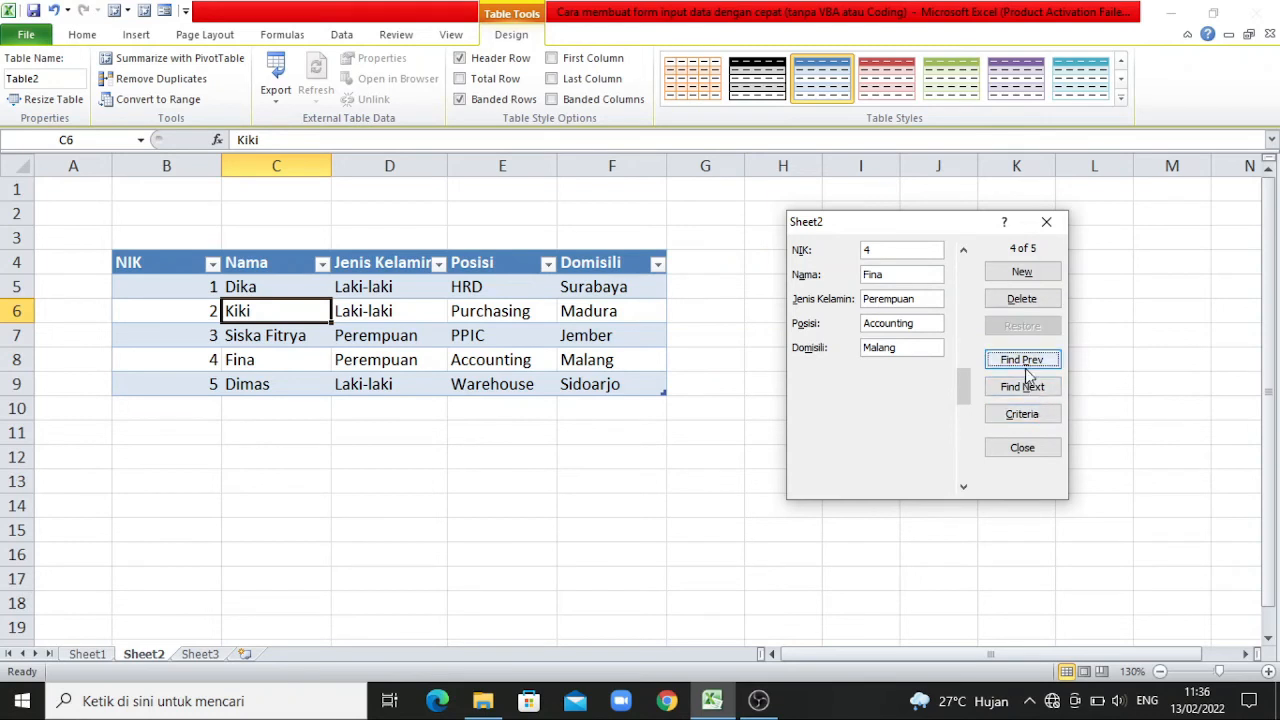
pyautogui.click(1024, 364)
pyautogui.click(1024, 366)
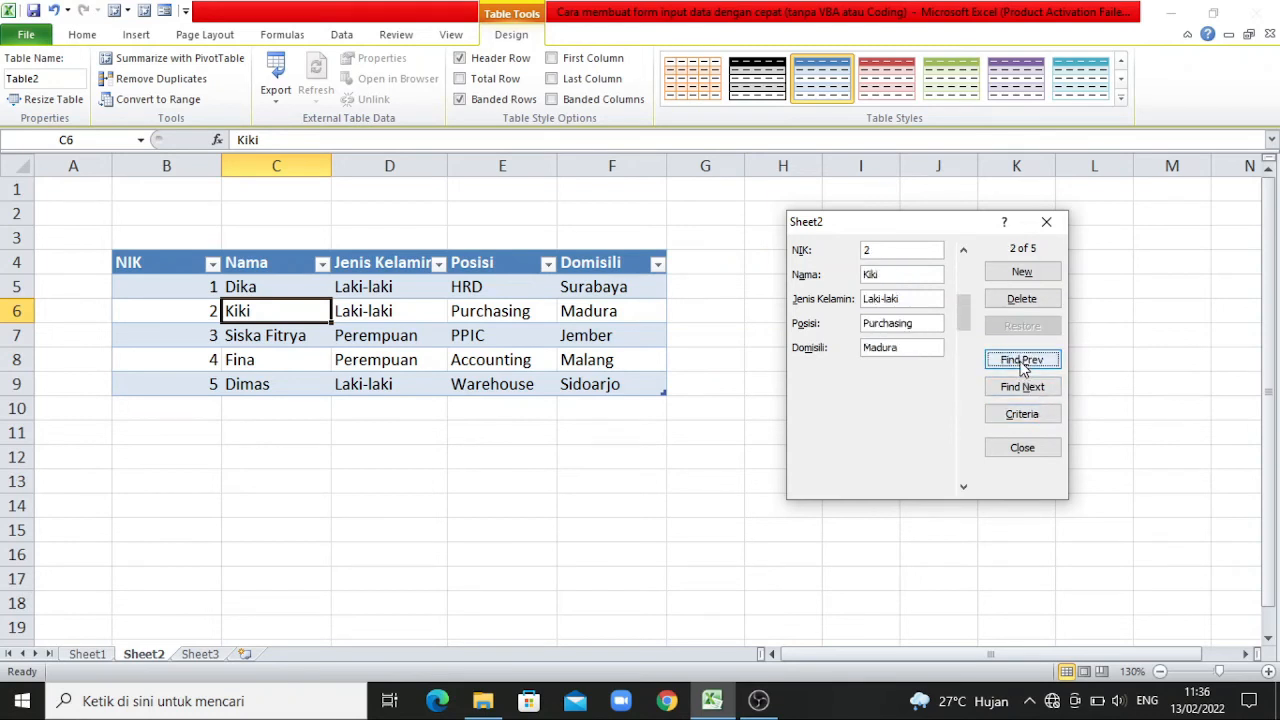
# Find the Warehouse employee's record by entering the employee's name as the Nama criterion and searching backward and forward.
pyautogui.click(1022, 414)
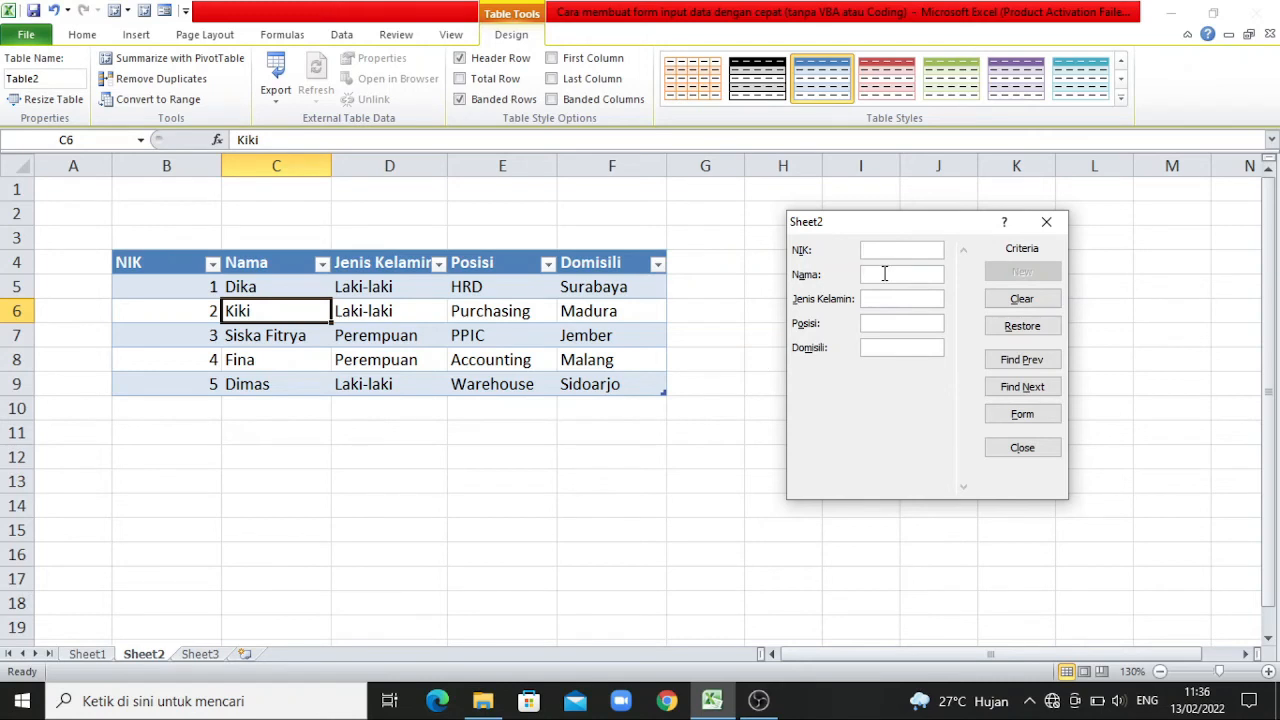
pyautogui.write('Dimas')
pyautogui.click(1045, 368)
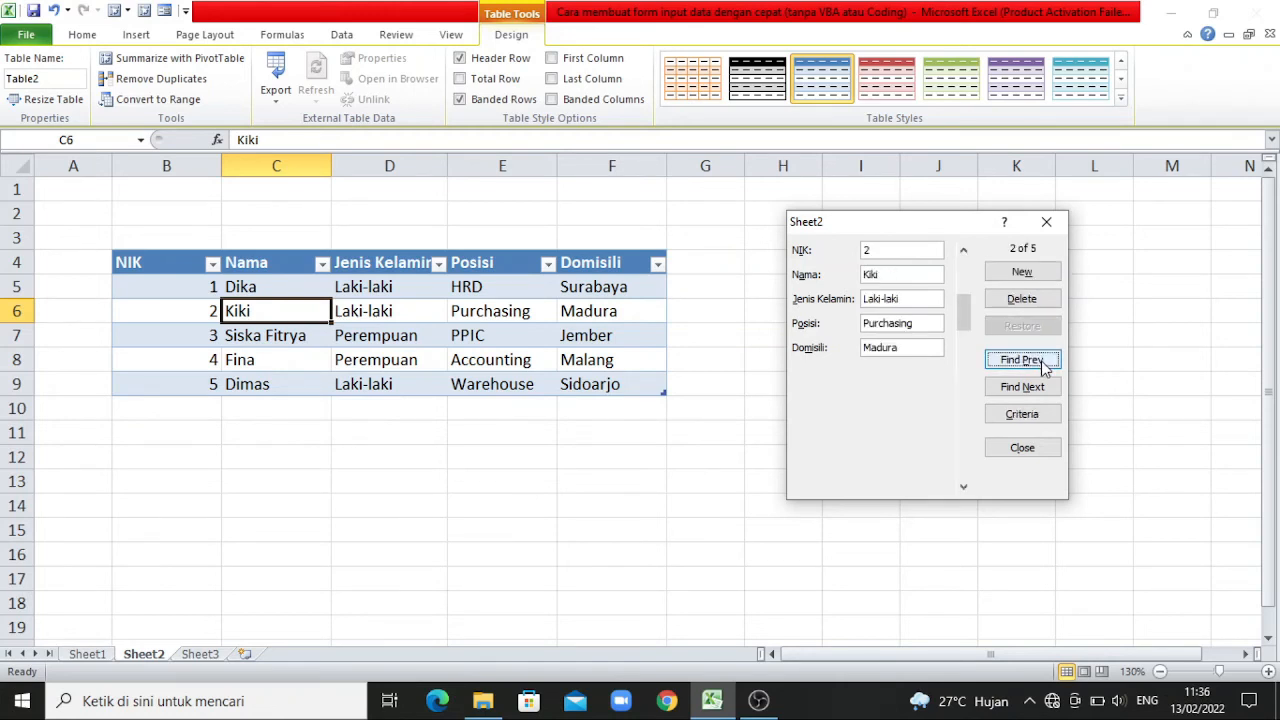
pyautogui.click(1033, 418)
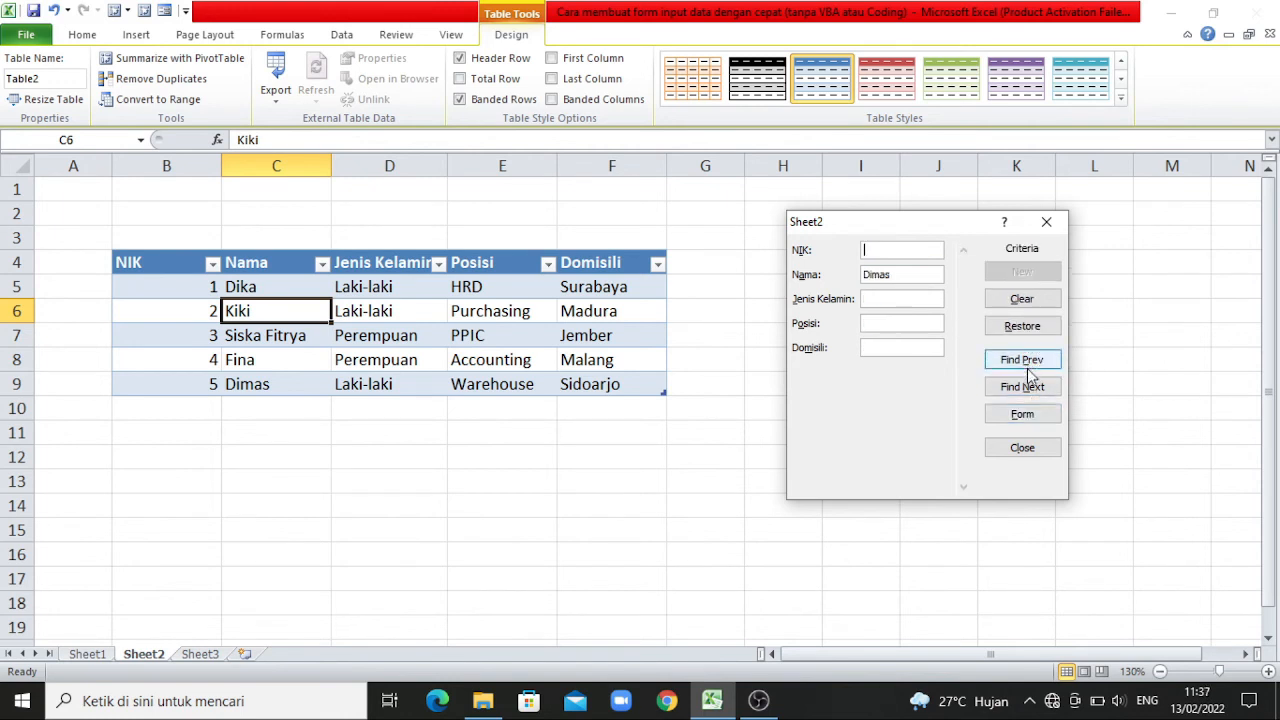
pyautogui.click(1034, 390)
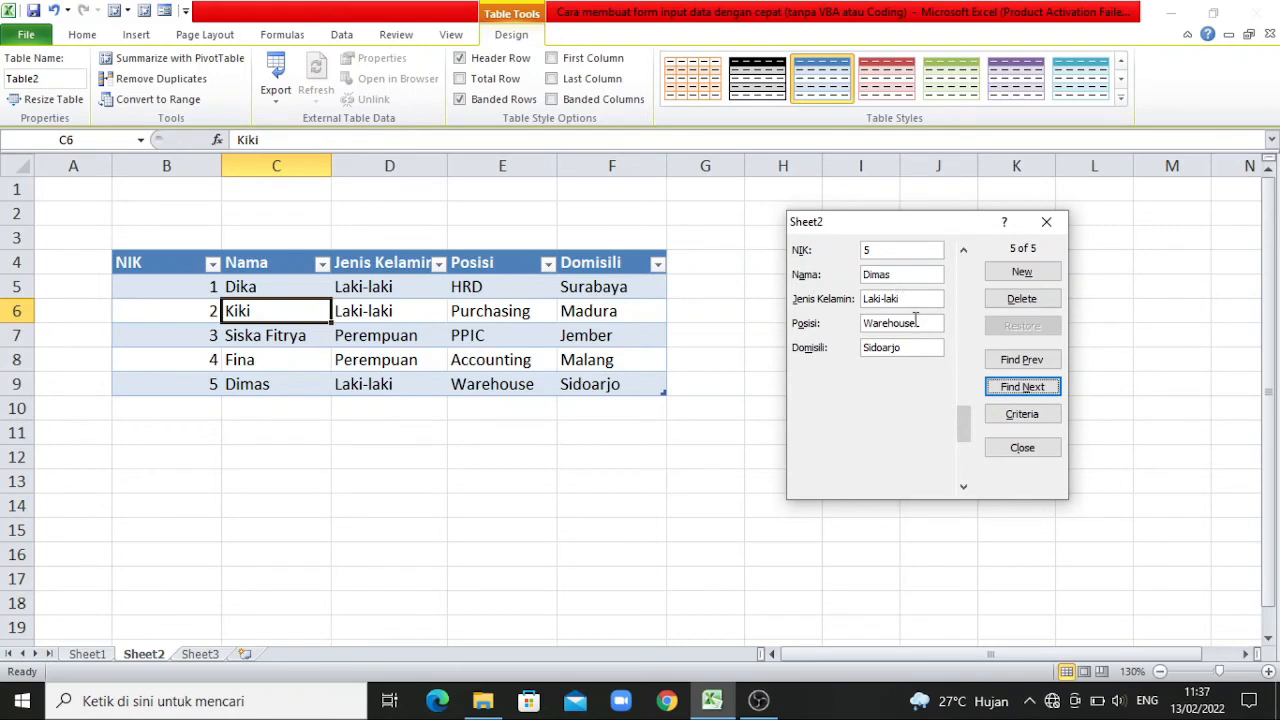
# Set the Posisi of the fifth record to Admin Produksi, save the change and close the form.
pyautogui.click(922, 323)
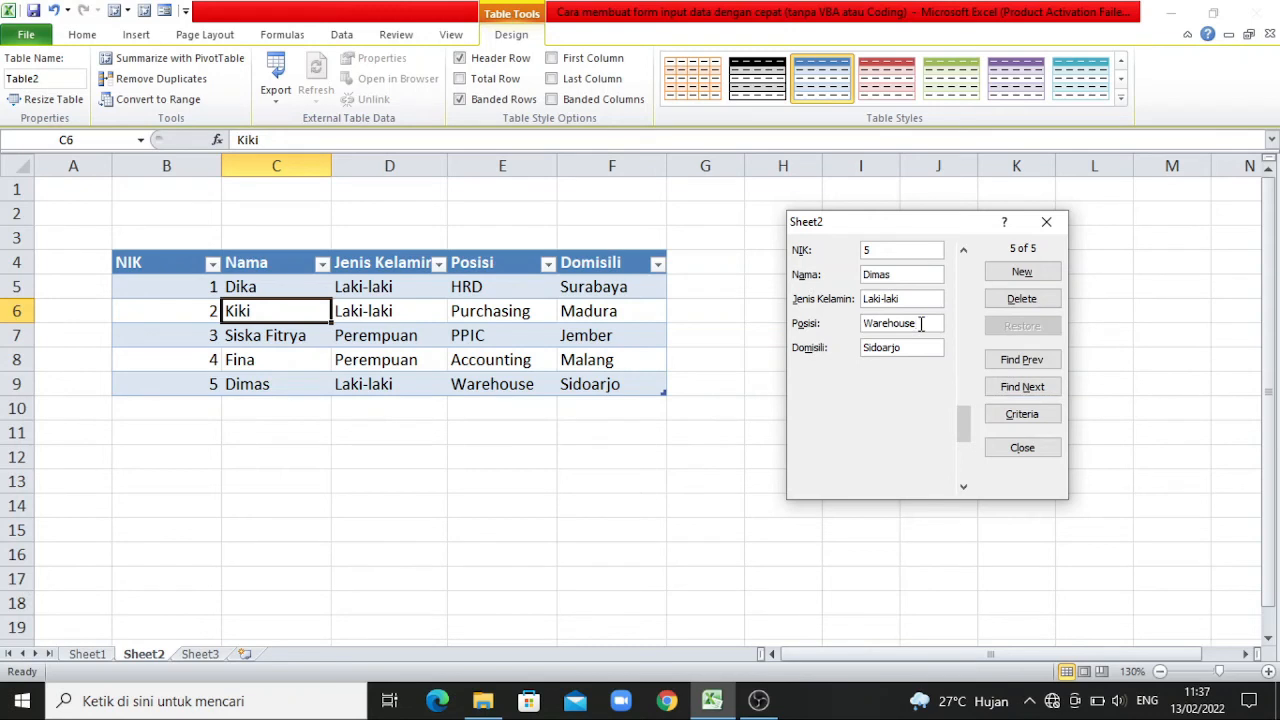
pyautogui.moveTo(922, 323); pyautogui.dragTo(835, 323)
pyautogui.write('A')
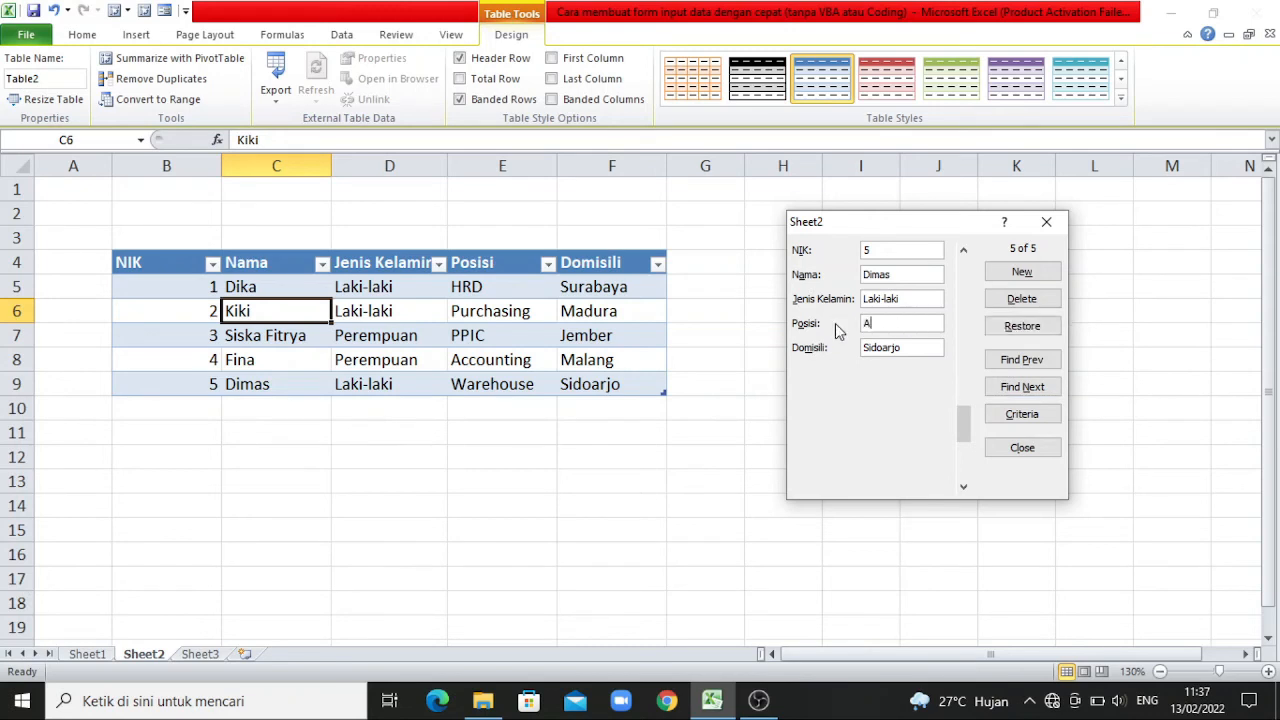
pyautogui.write('dmin Produksi')
pyautogui.press('Return')
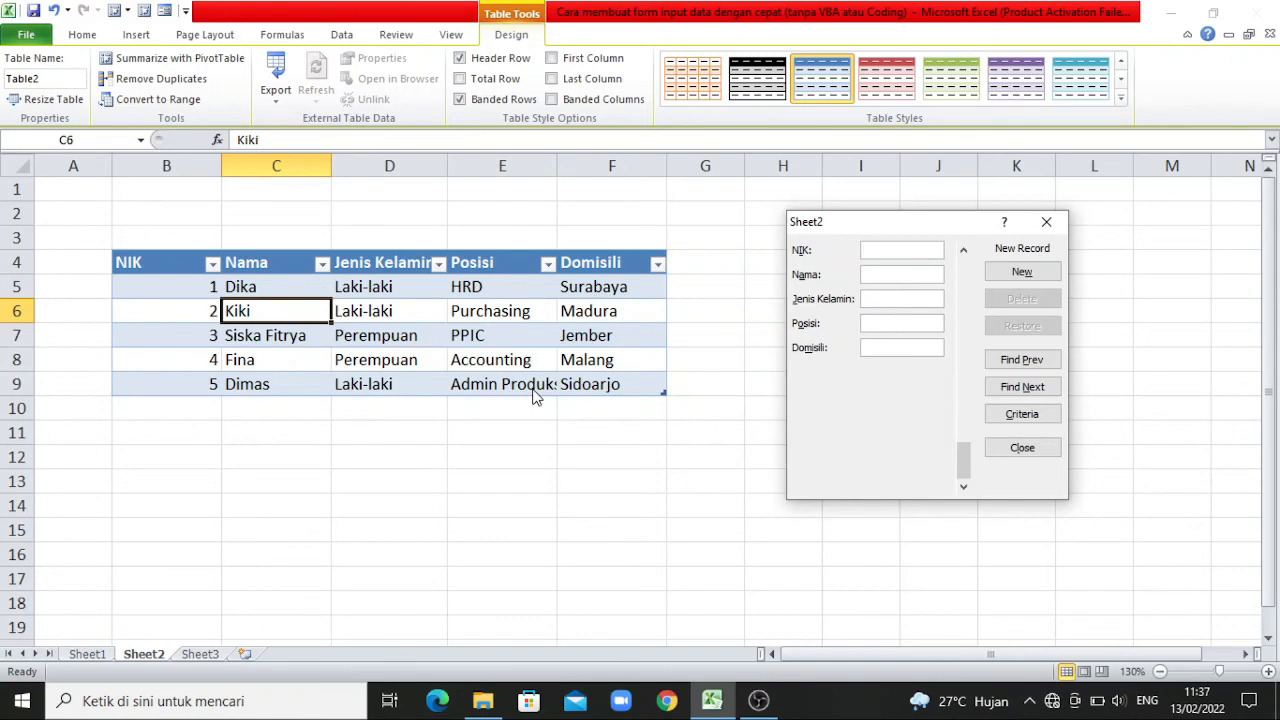
pyautogui.click(1041, 452)
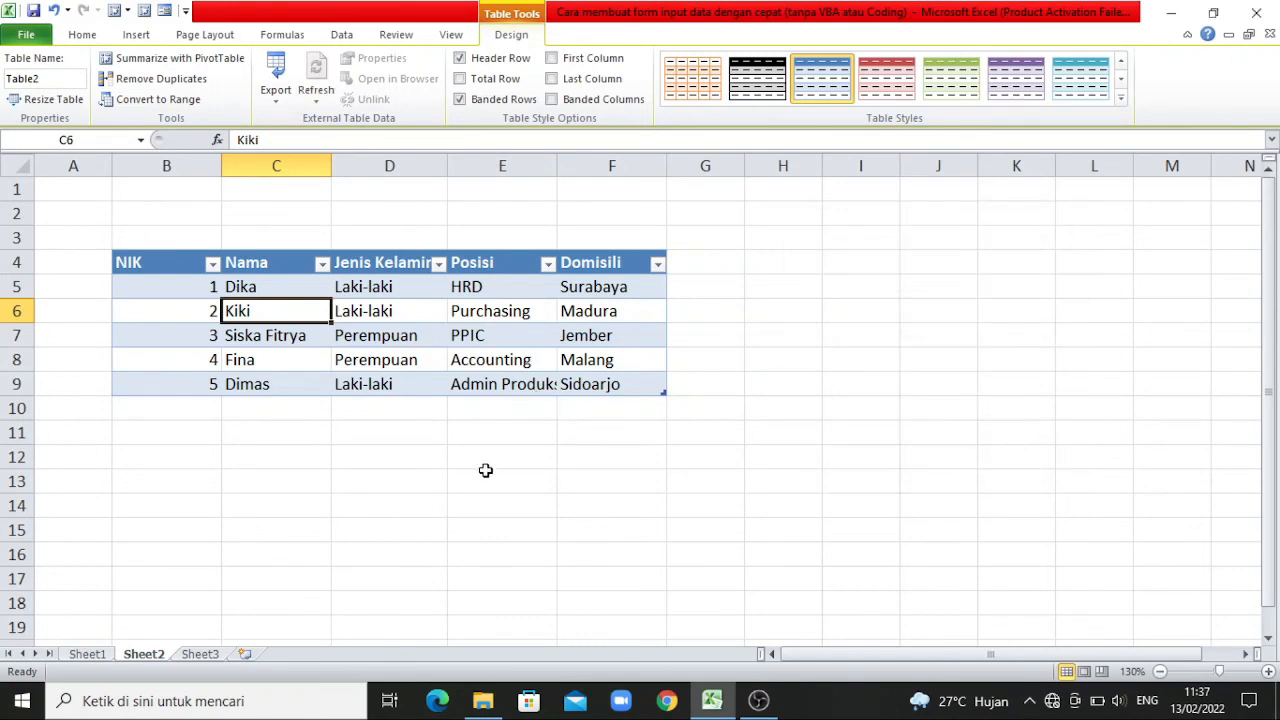
pyautogui.click(477, 474)
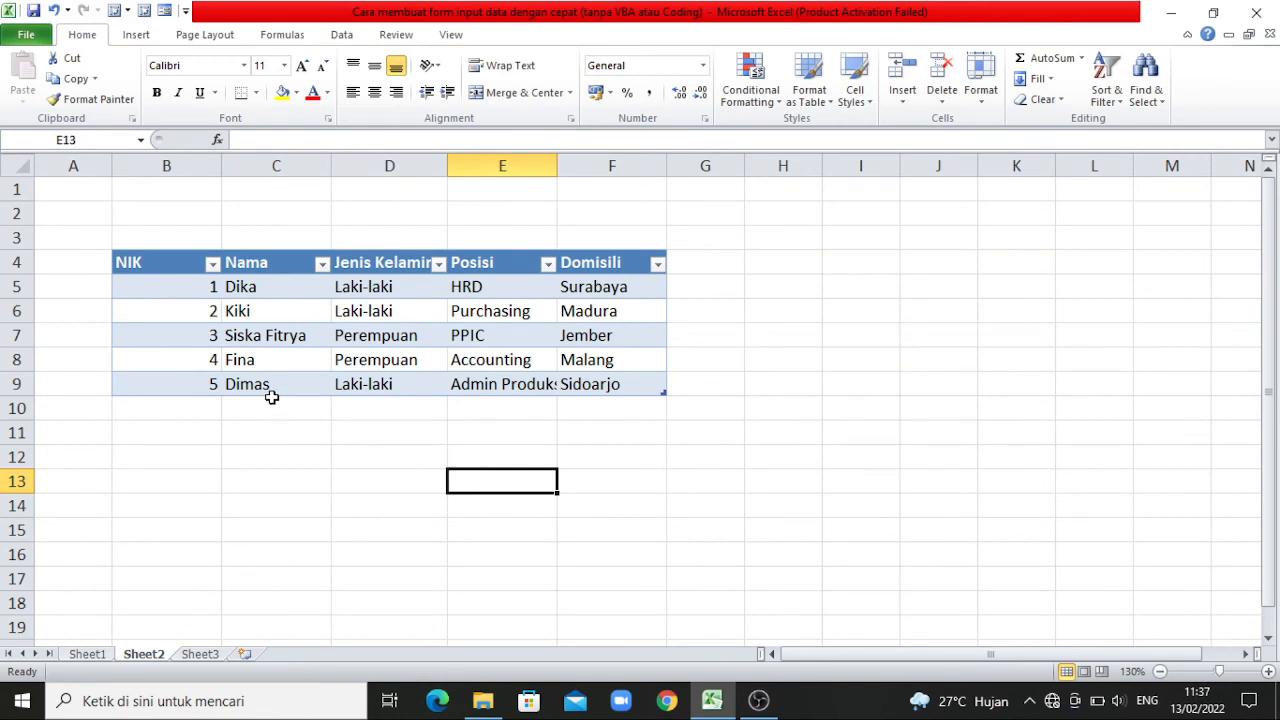
pyautogui.click(15, 384)
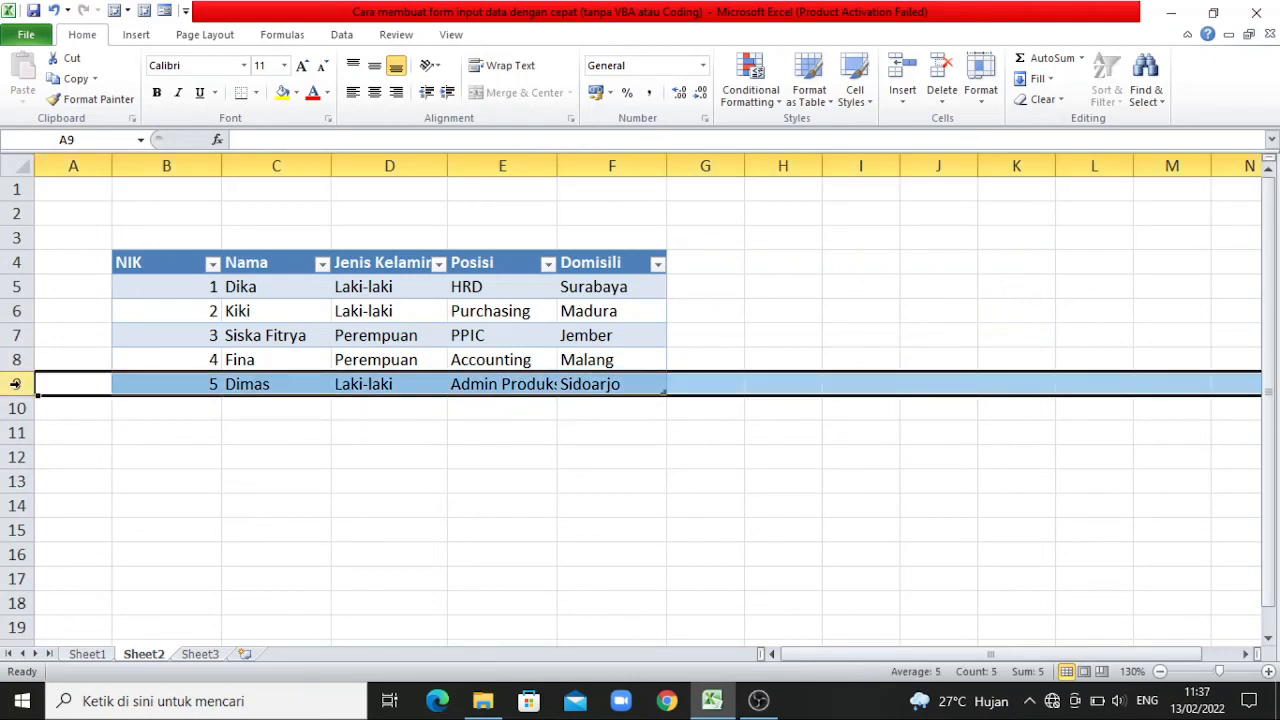
pyautogui.rightClick(16, 385)
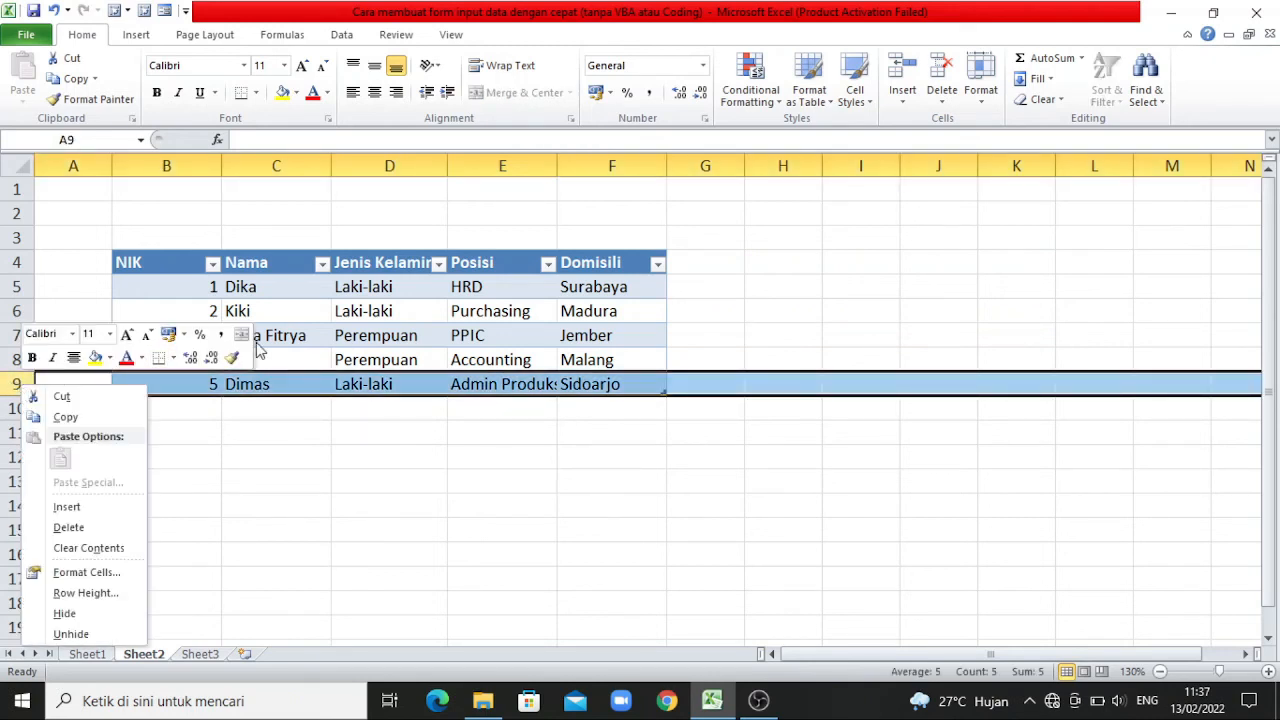
pyautogui.click(317, 358)
pyautogui.click(317, 359)
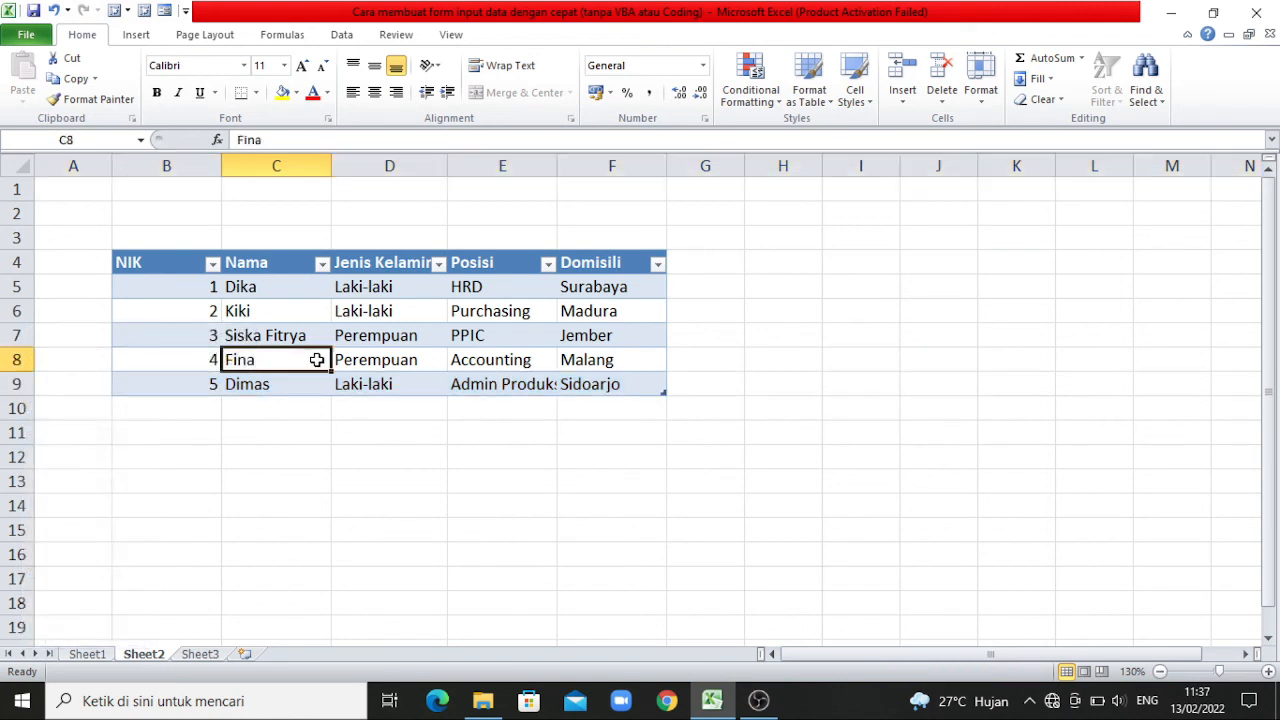
# Reopen the data form from inside the table and find the Admin Produksi employee's record using the name as Nama criterion.
pyautogui.click(410, 310)
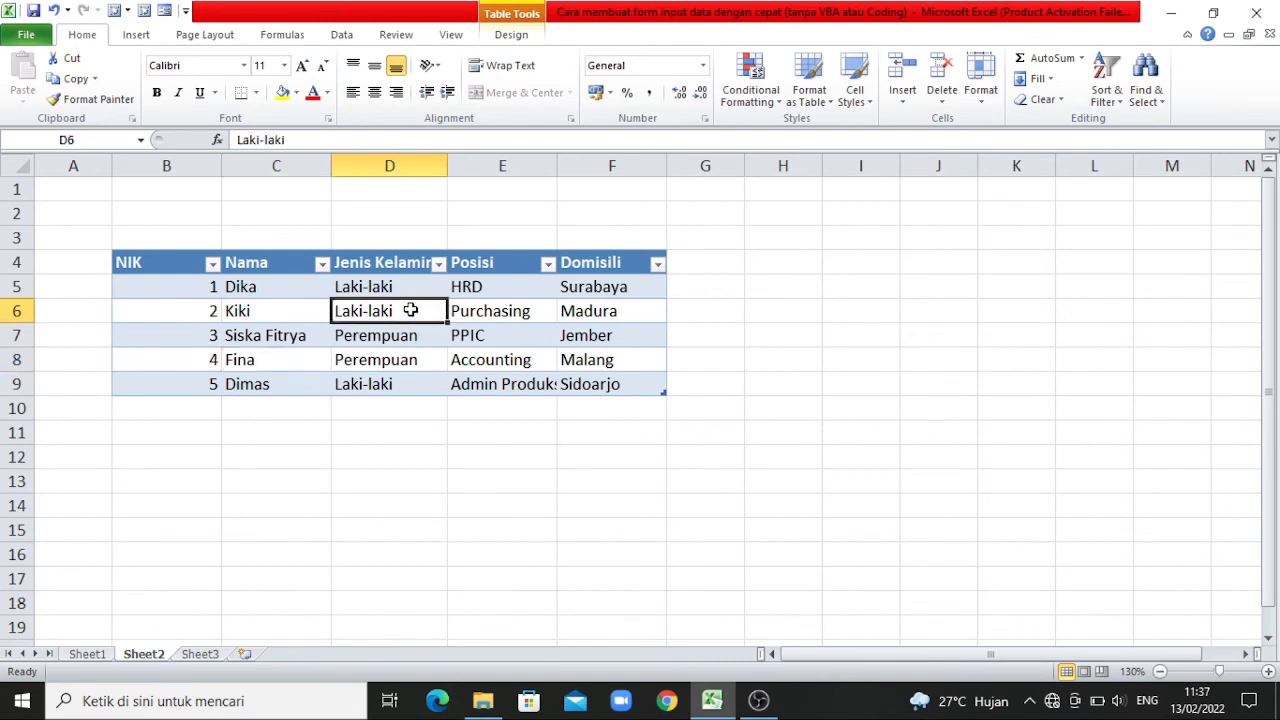
pyautogui.click(166, 11)
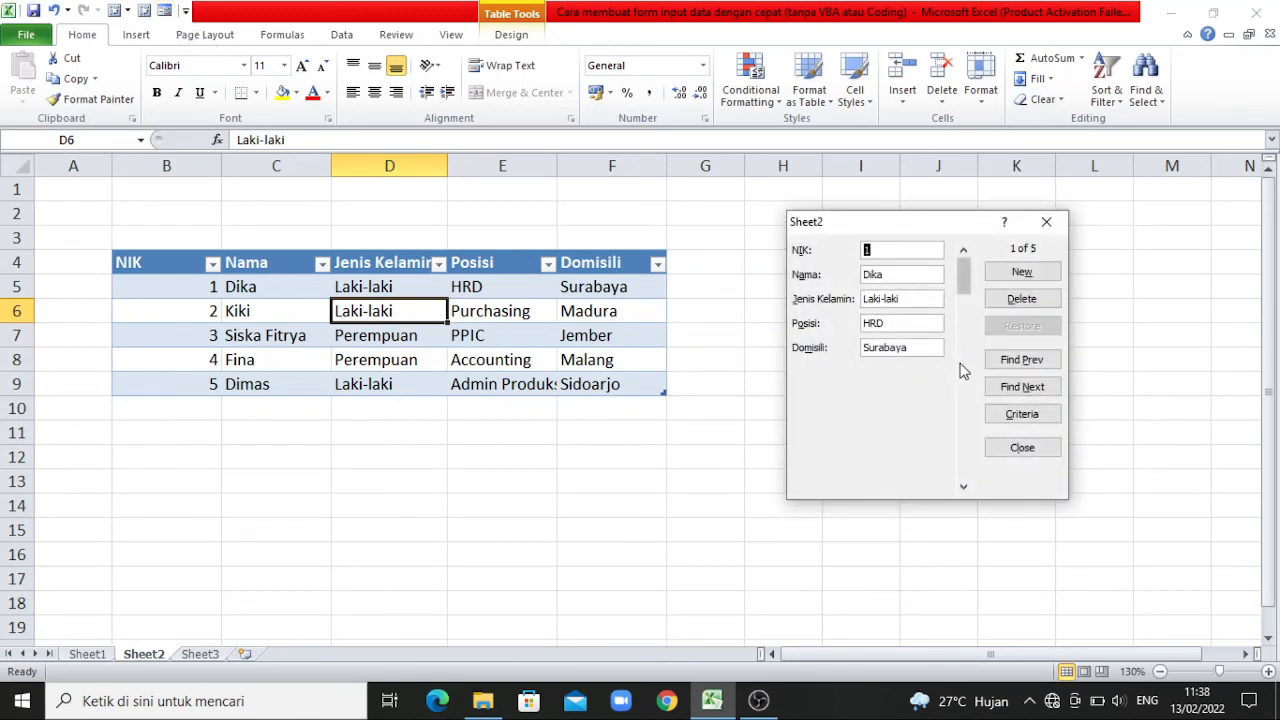
pyautogui.click(1034, 418)
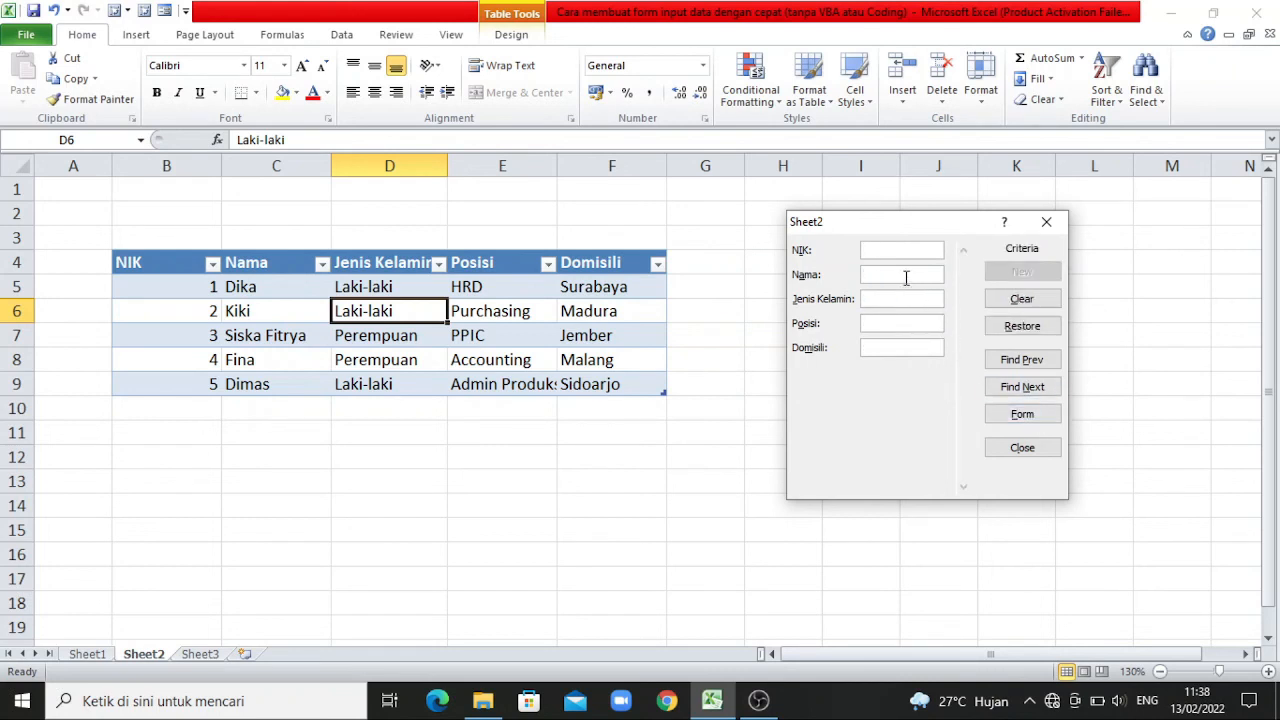
pyautogui.write('Dimas')
pyautogui.click(1043, 388)
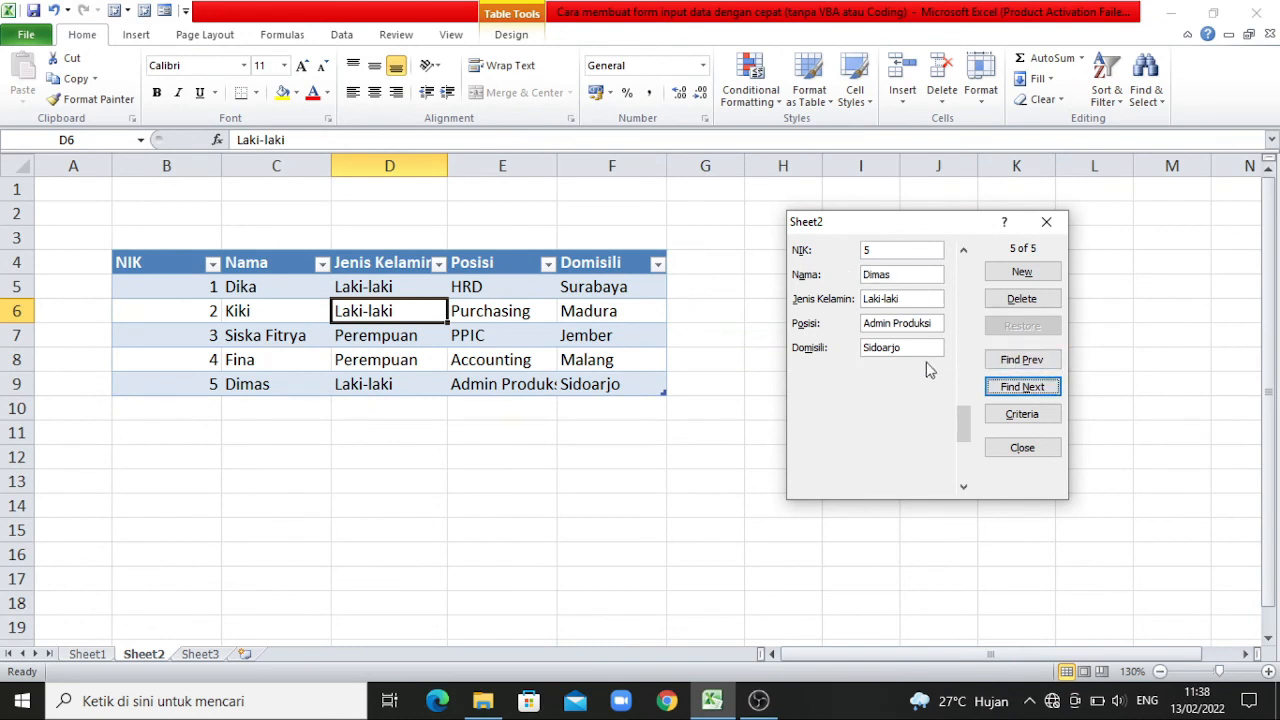
# Permanently delete the found fifth record through the form and close the form.
pyautogui.click(1016, 302)
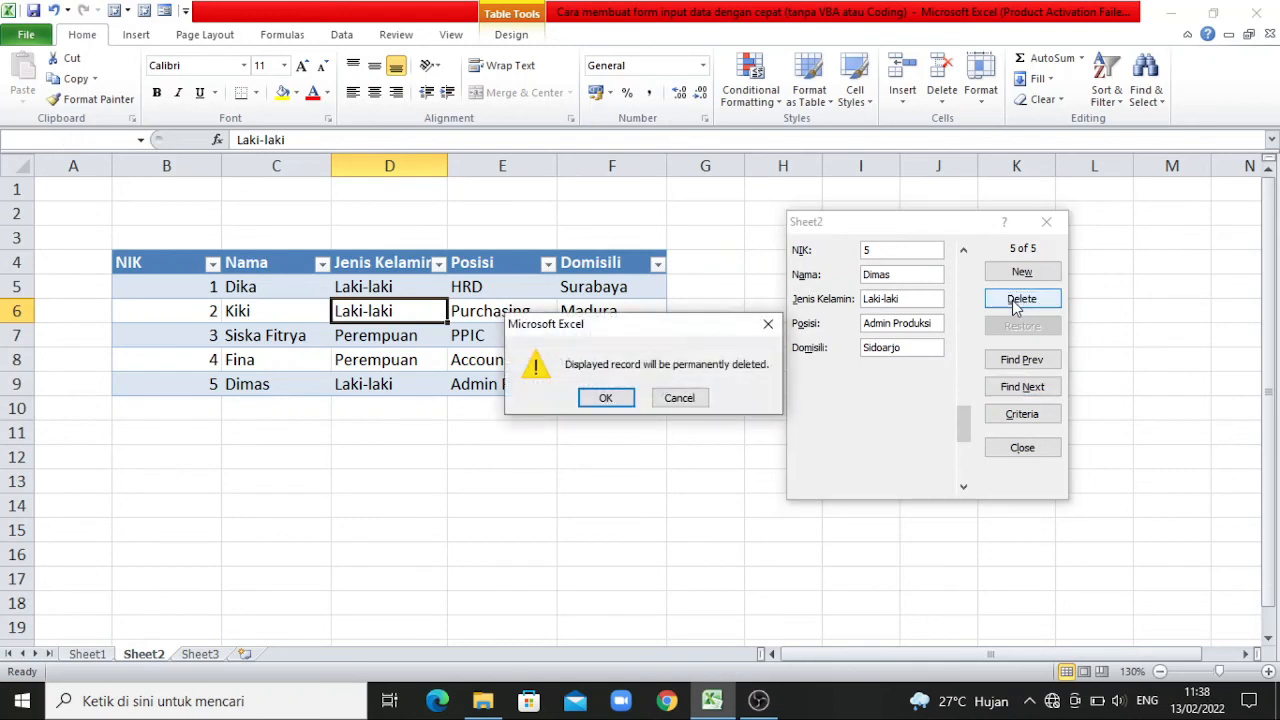
pyautogui.click(622, 400)
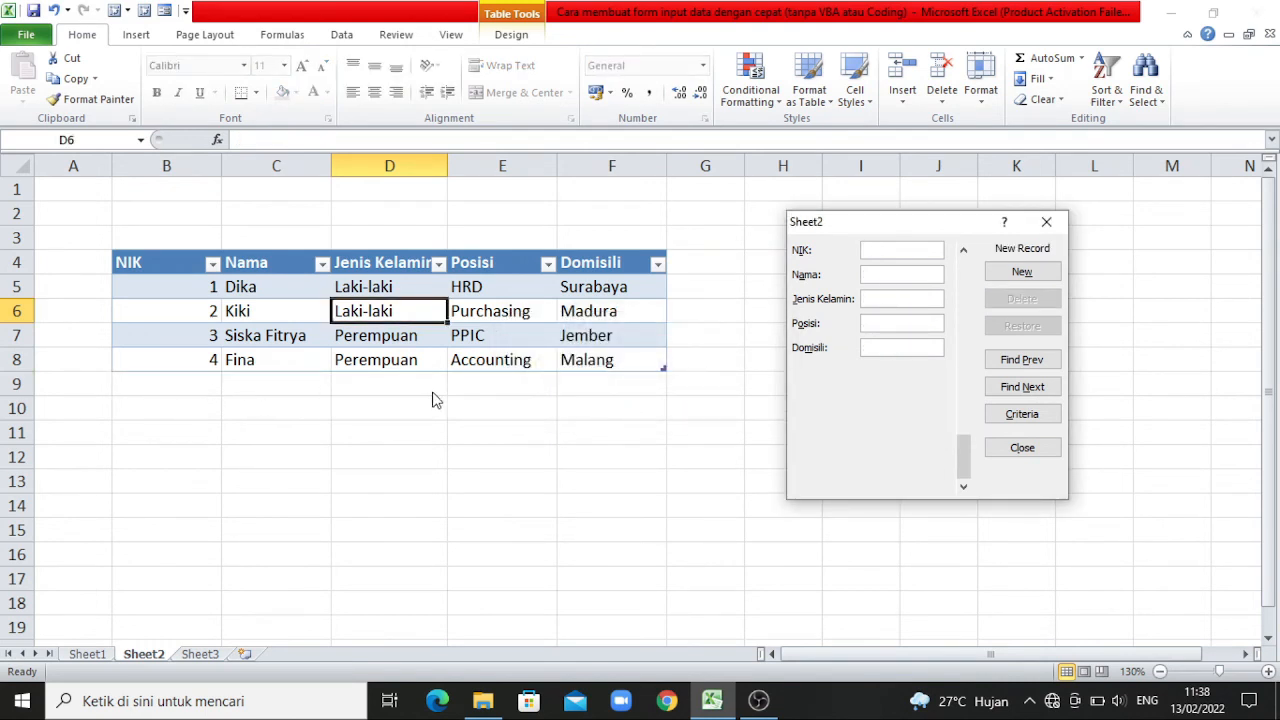
pyautogui.click(1005, 450)
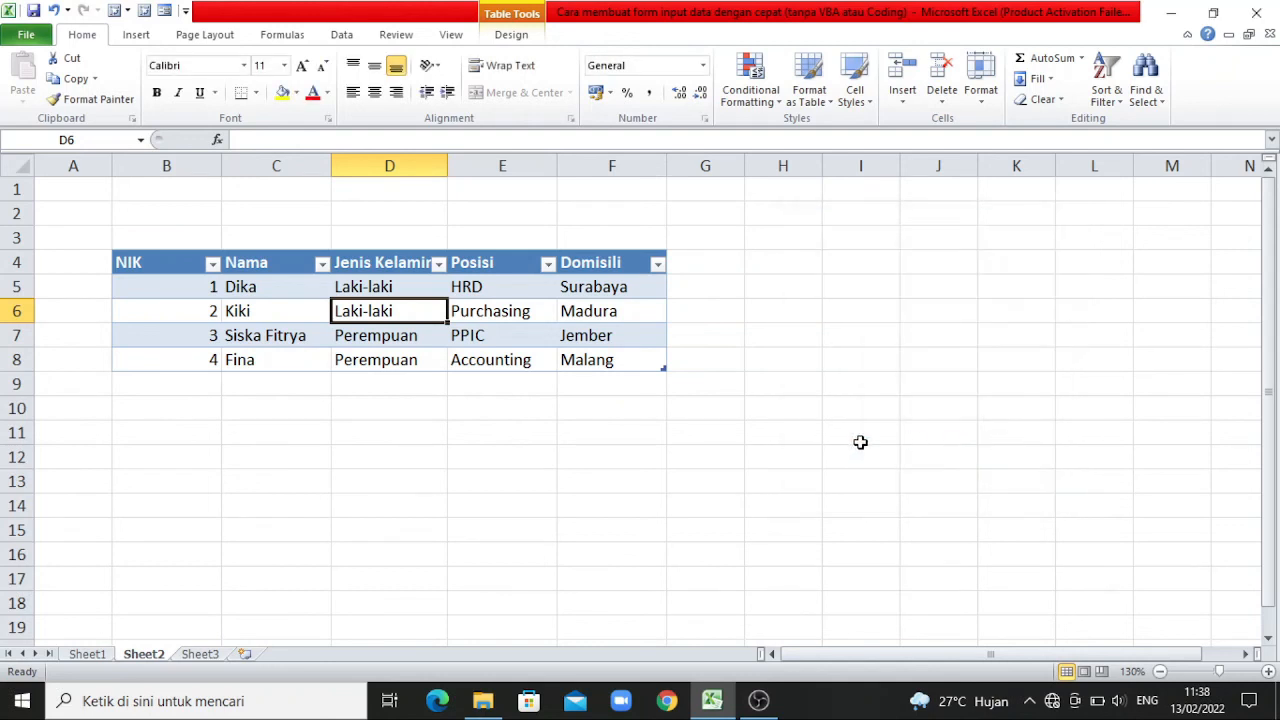
pyautogui.click(861, 443)
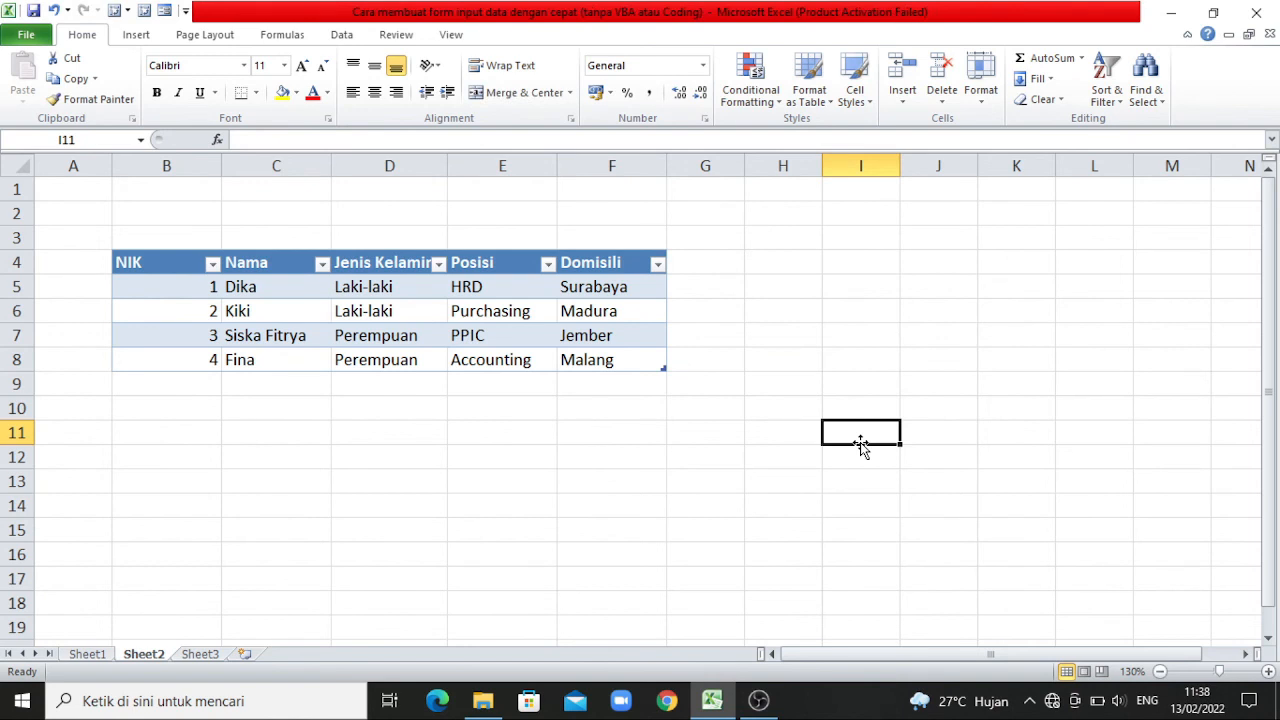